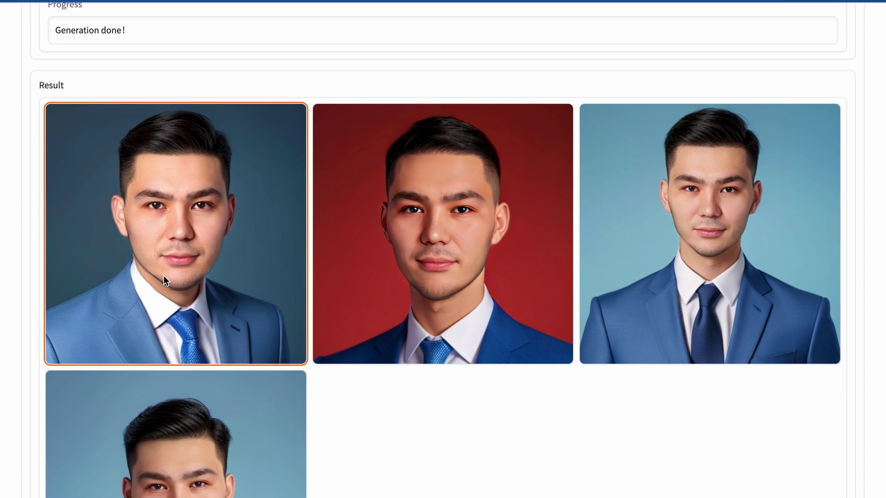
Step: Enlarge the first generated blue-suit portrait from the Result gallery in the preview
click(163, 276)
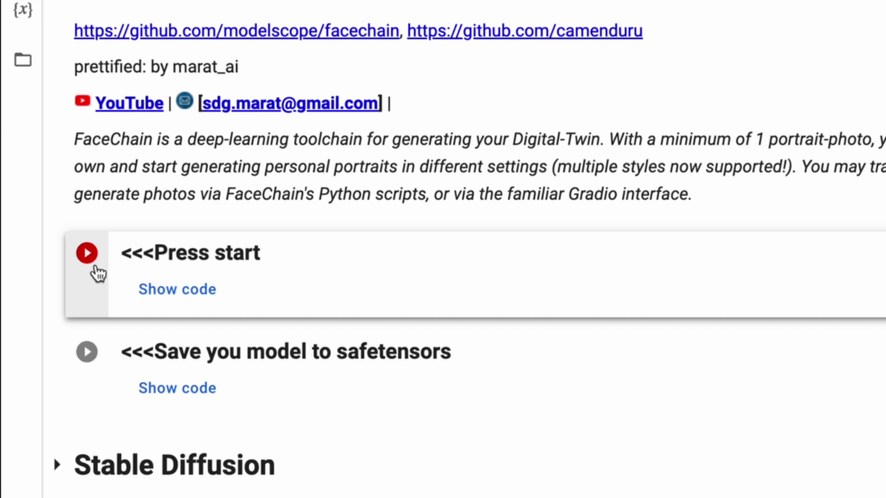
Step: Run the FaceChain start cell on the T4 GPU runtime and open its gradio.live interface
click(95, 267)
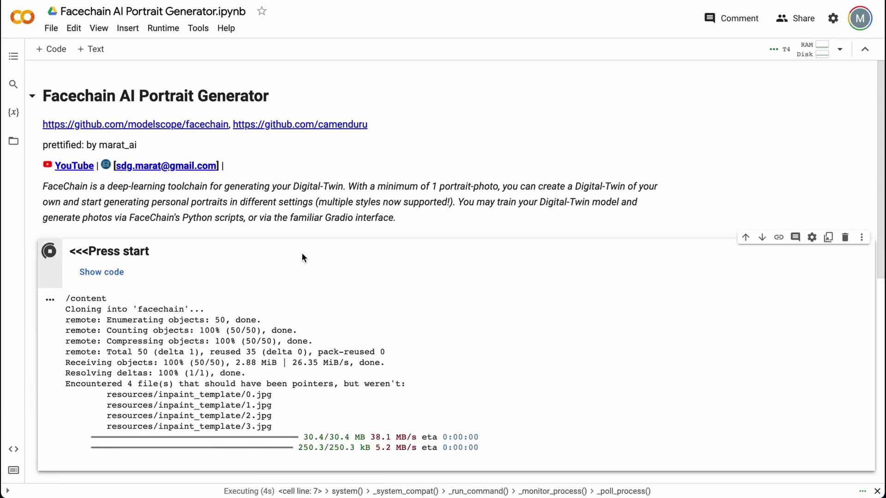
click(163, 28)
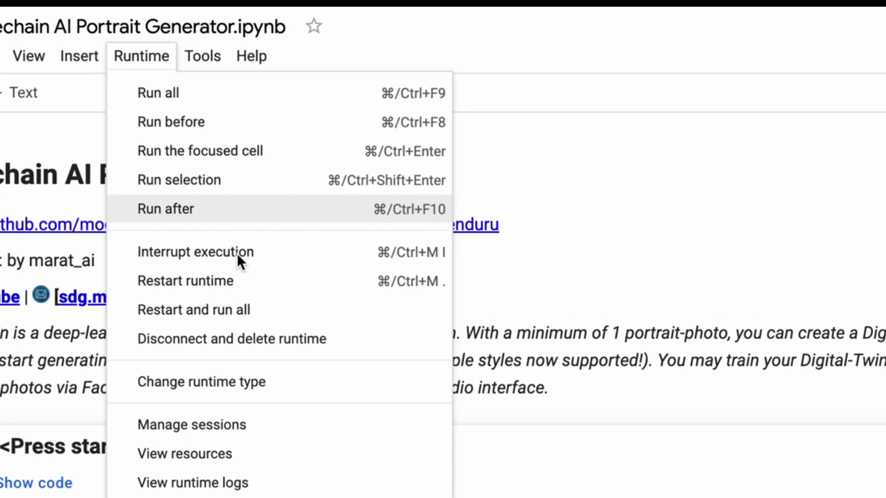
click(349, 380)
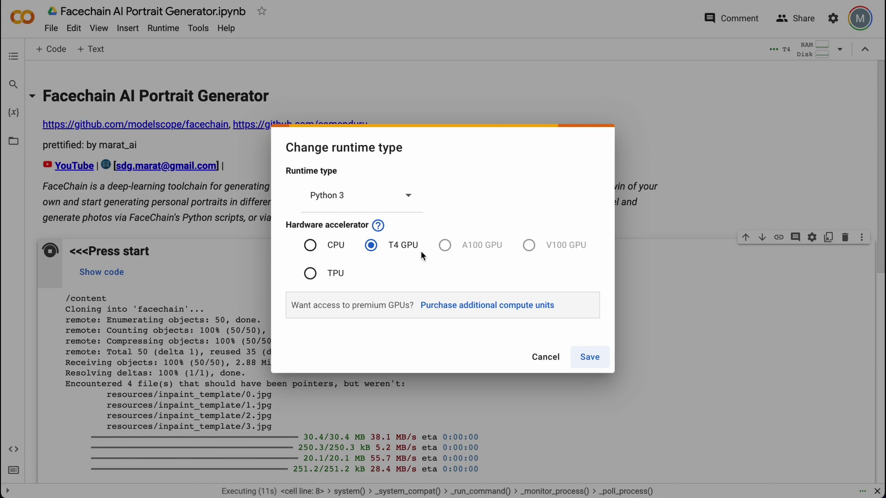
click(545, 358)
scroll(545, 361, down, 2)
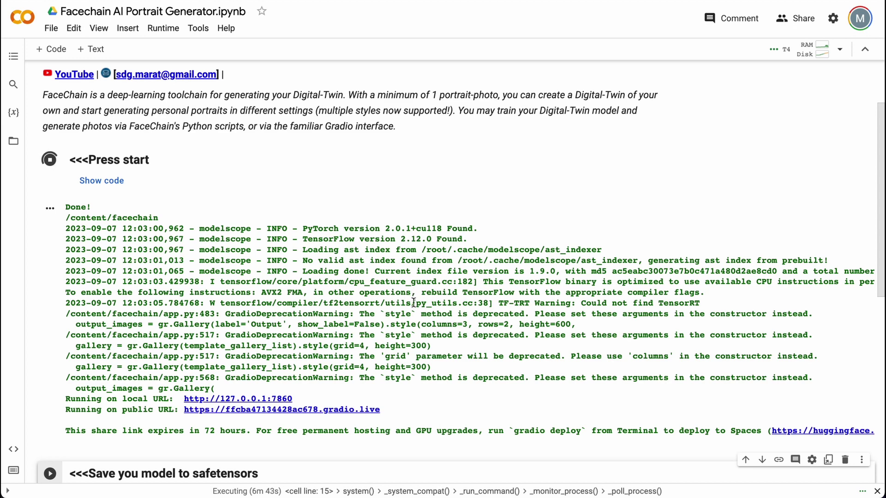
scroll(413, 303, down, 1)
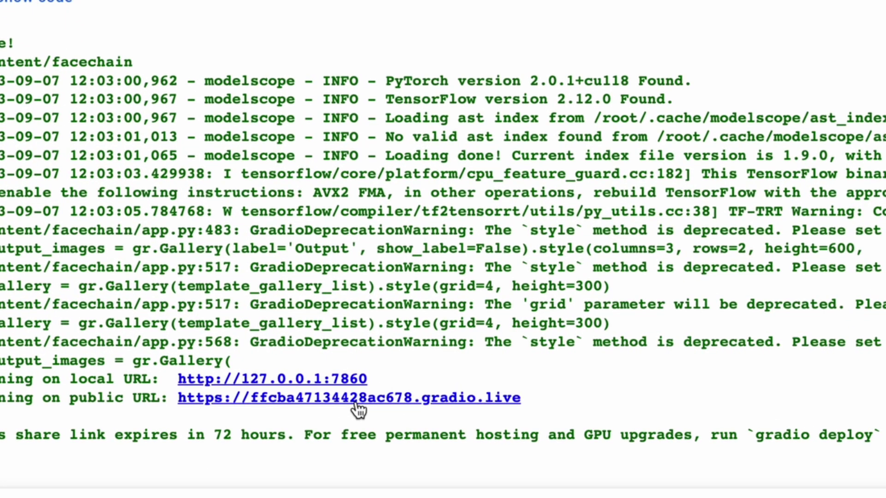
click(358, 399)
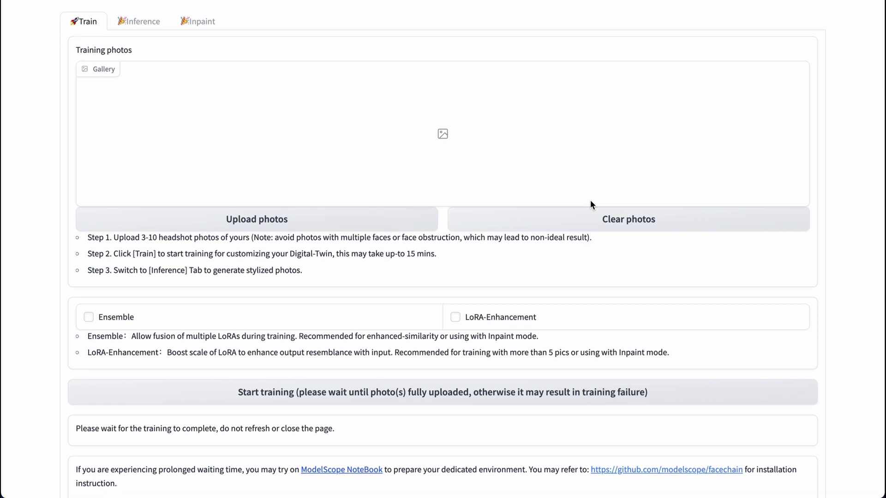
scroll(330, 240, down, 1)
scroll(330, 240, up, 2)
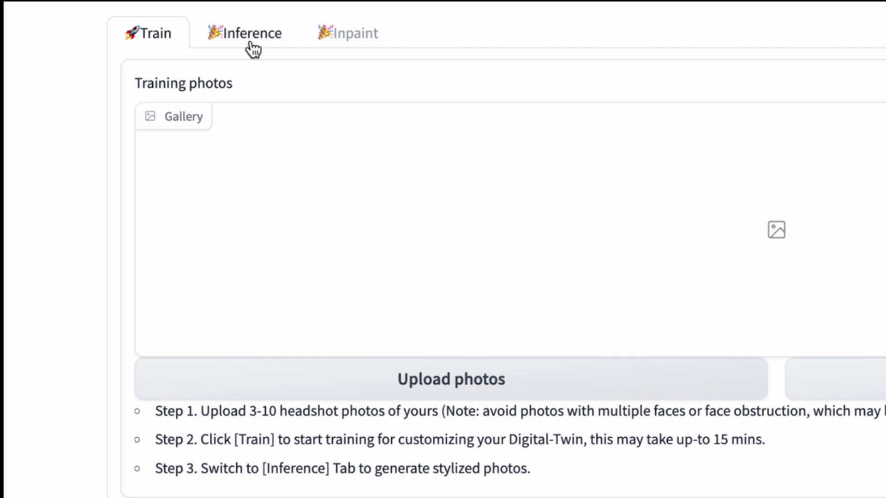
click(143, 26)
scroll(370, 233, down, 3)
scroll(371, 233, down, 3)
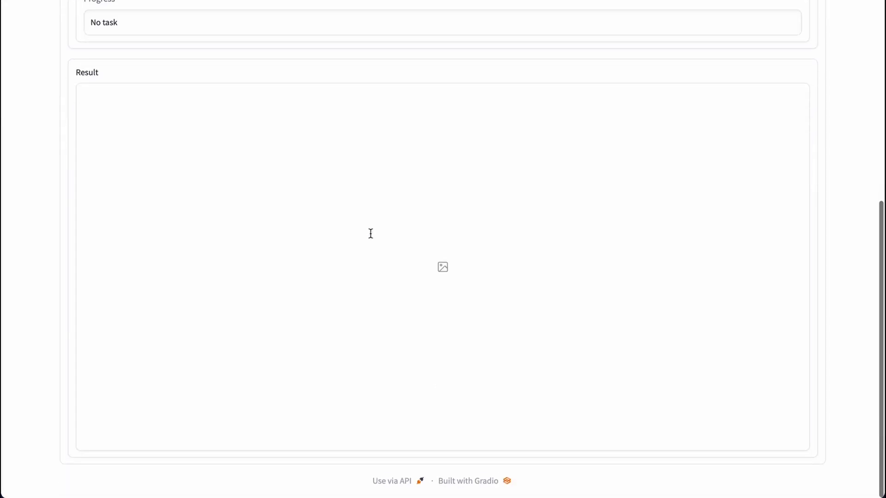
scroll(370, 236, up, 6)
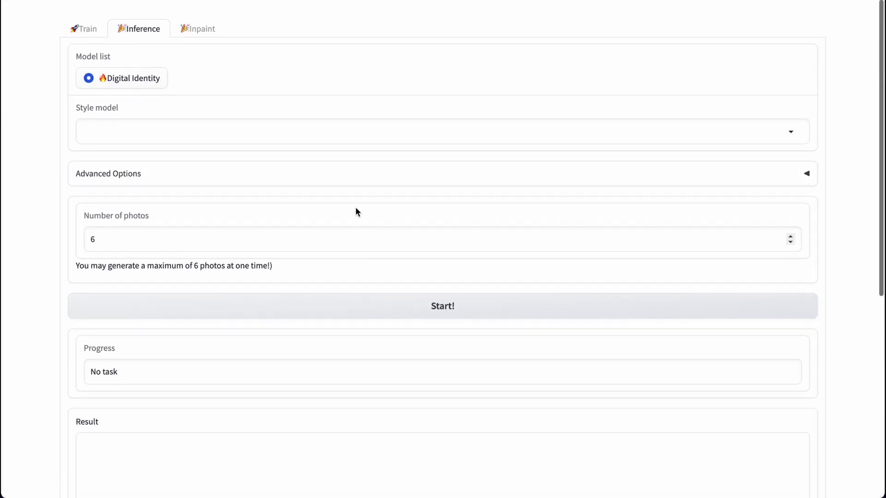
click(212, 25)
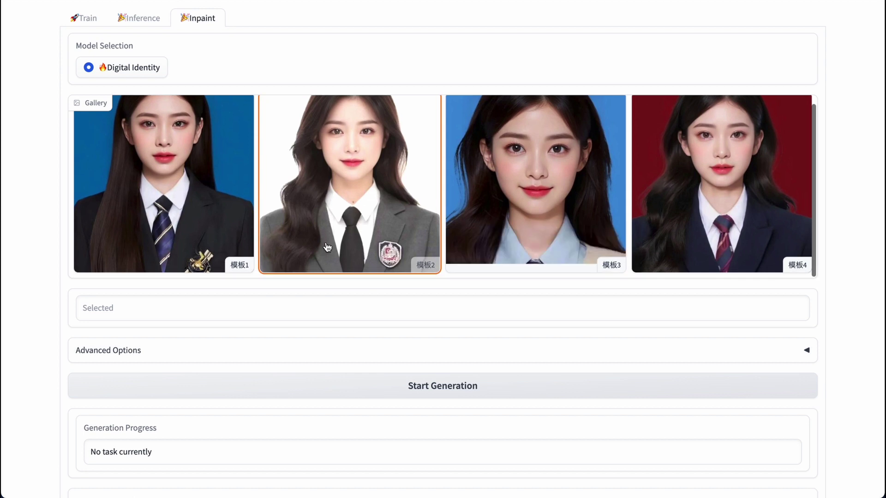
scroll(328, 247, down, 5)
scroll(326, 247, down, 5)
scroll(325, 247, up, 5)
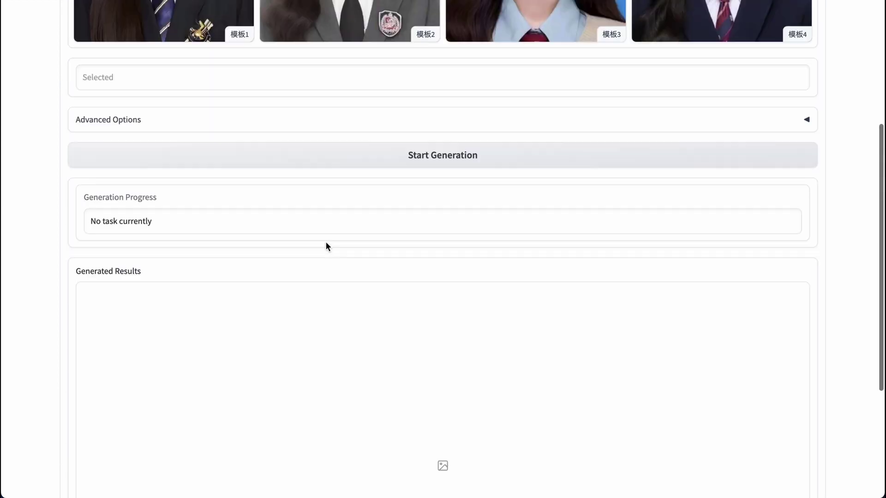
scroll(326, 248, up, 5)
click(83, 21)
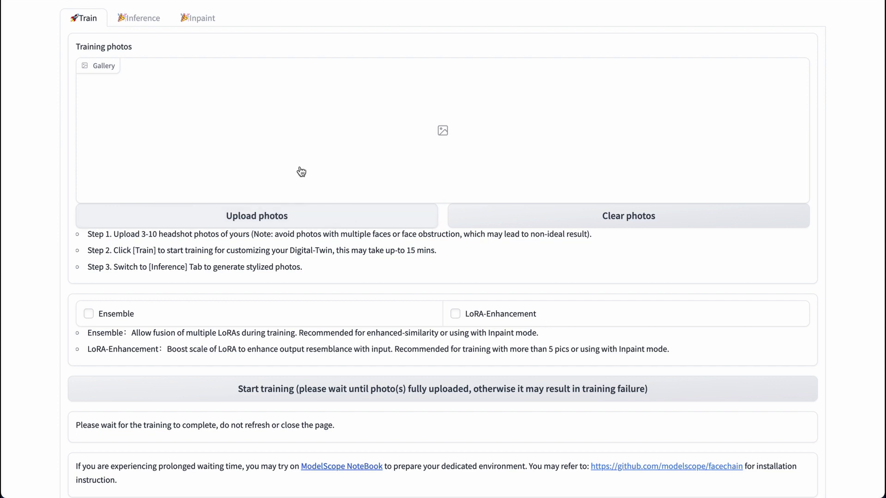
Step: Upload the PNG headshot photos and train the digital-twin model until 'Training done'
click(299, 208)
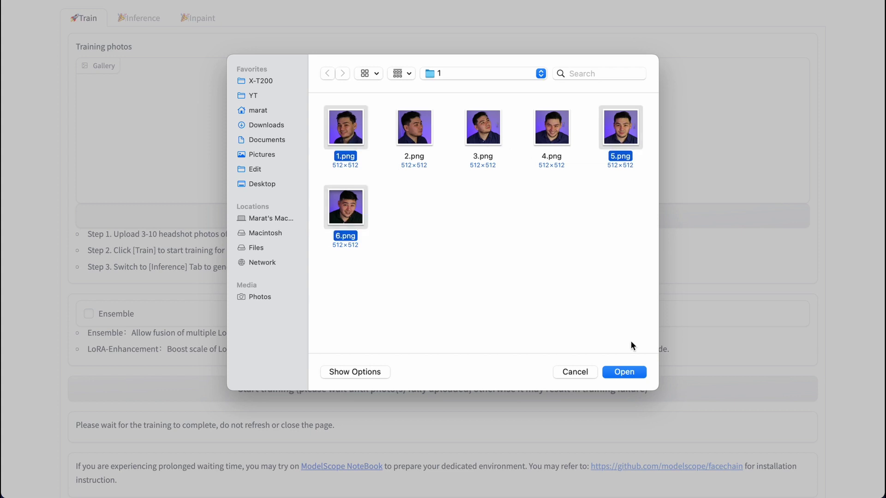
click(623, 372)
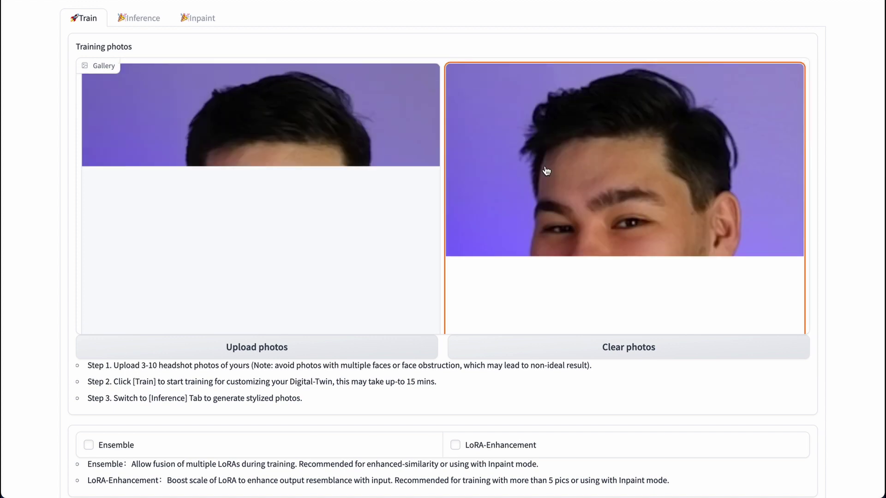
scroll(545, 170, down, 5)
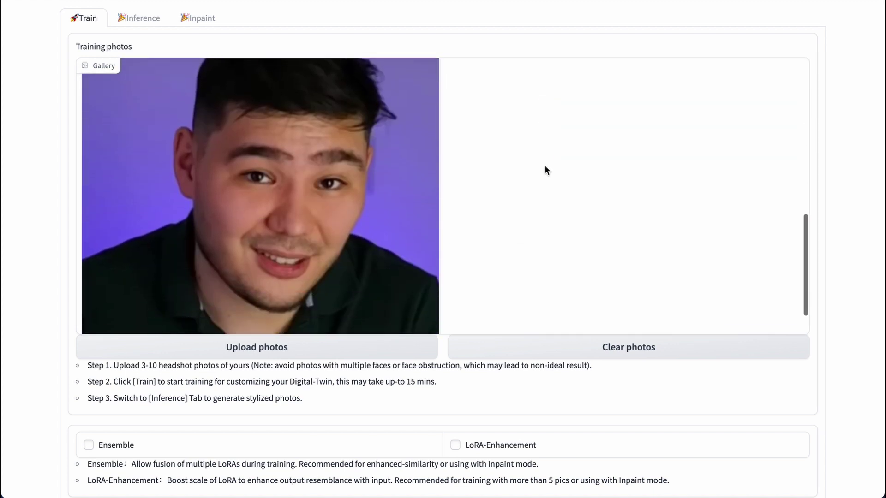
scroll(544, 170, down, 3)
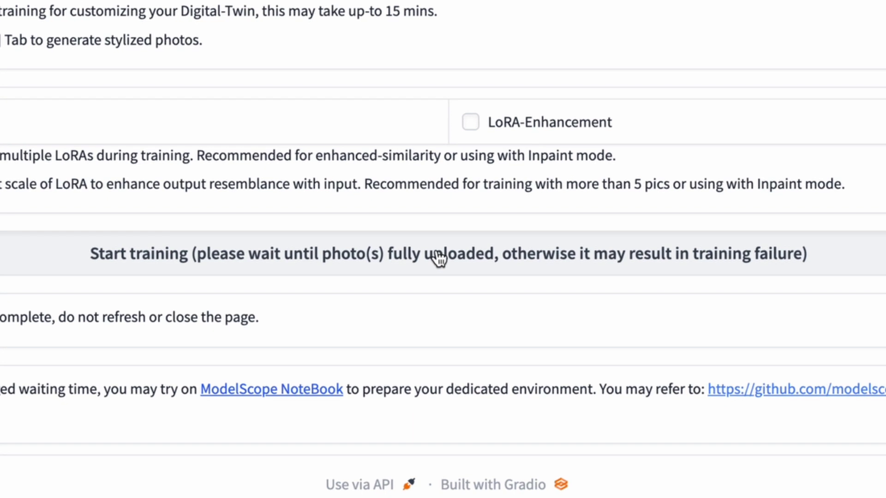
click(436, 352)
scroll(436, 256, down, 2)
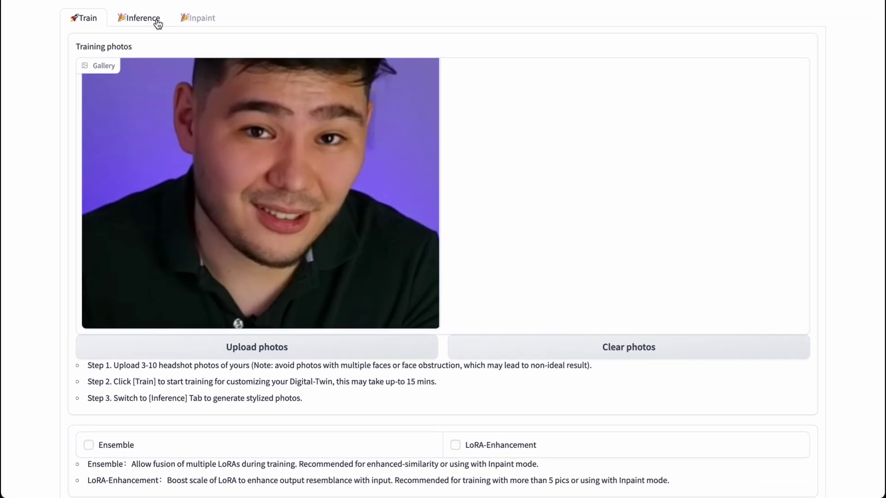
Step: On the Inference page, pick the default working-suit style and set Number of photos to 4
click(154, 23)
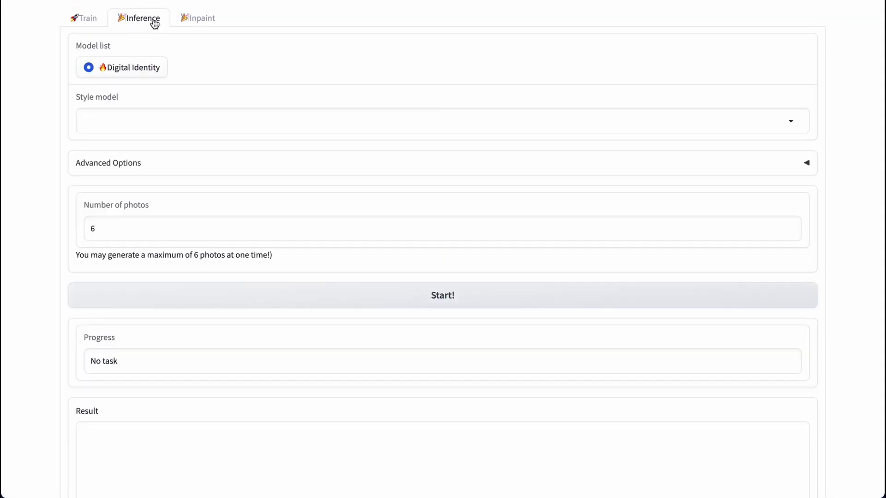
click(362, 119)
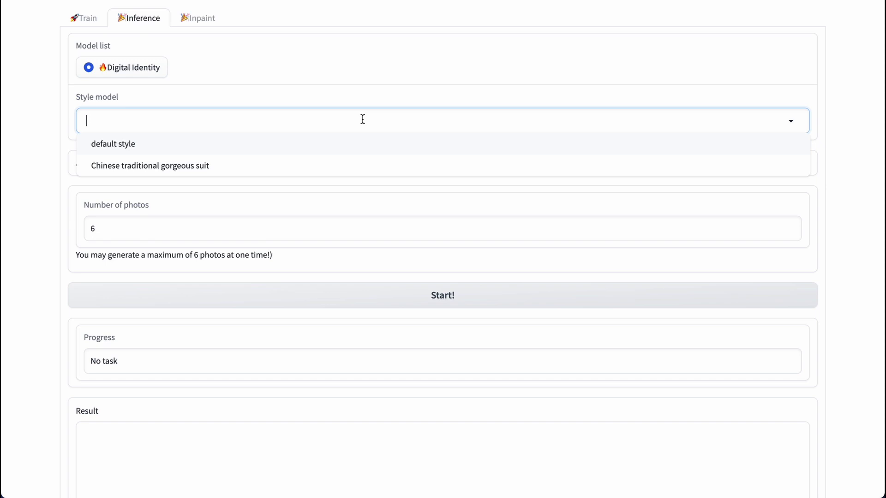
click(293, 145)
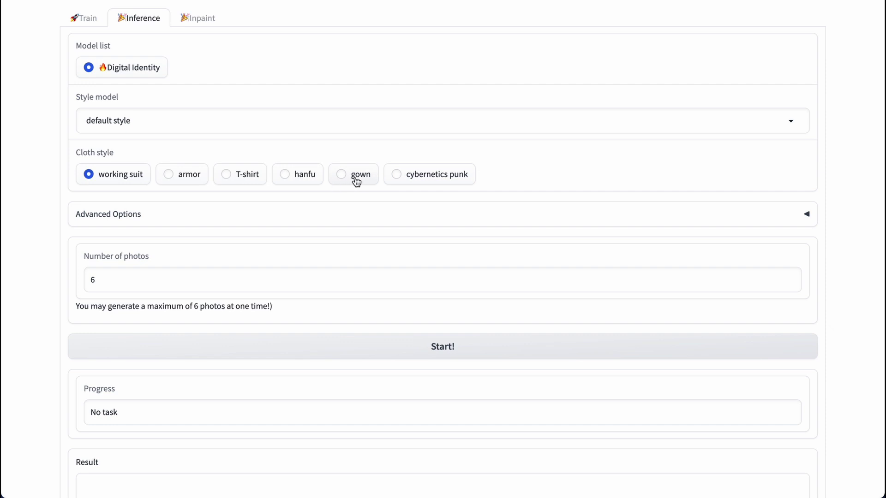
scroll(302, 229, down, 2)
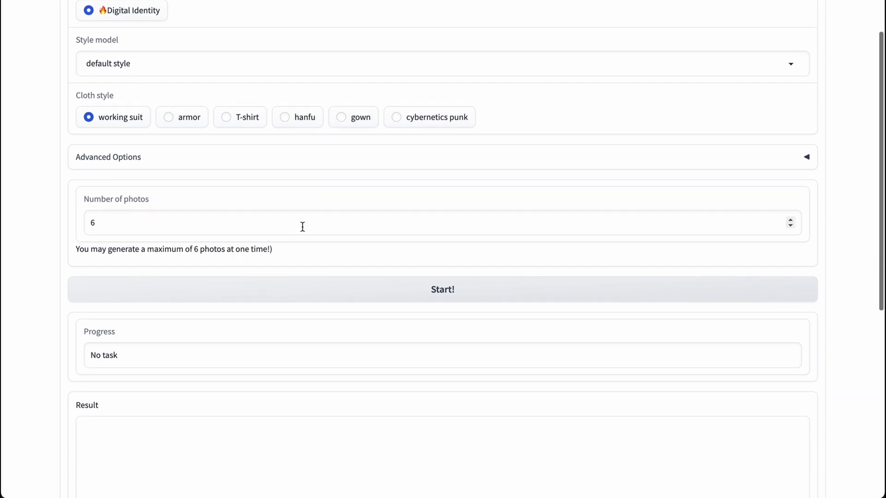
click(299, 157)
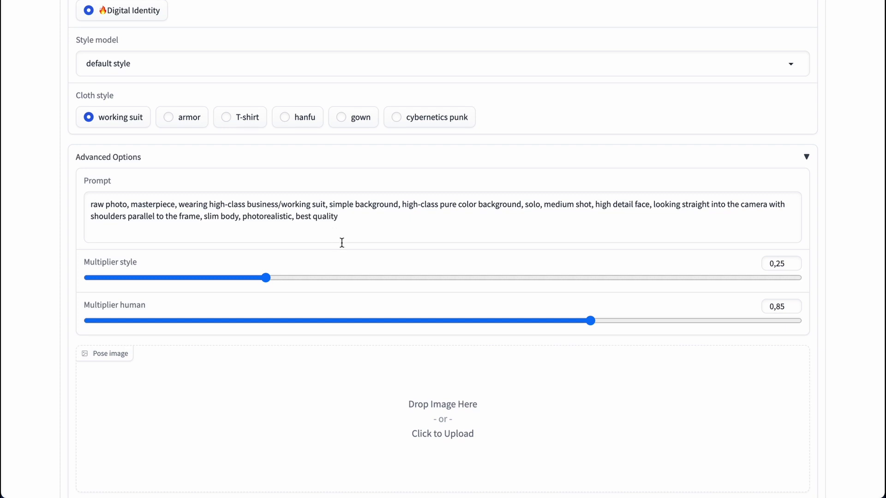
scroll(357, 264, down, 2)
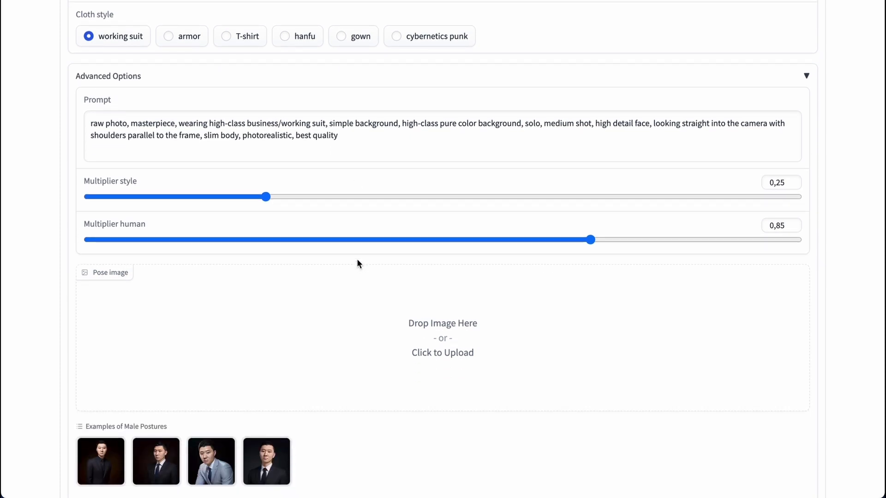
scroll(358, 263, up, 2)
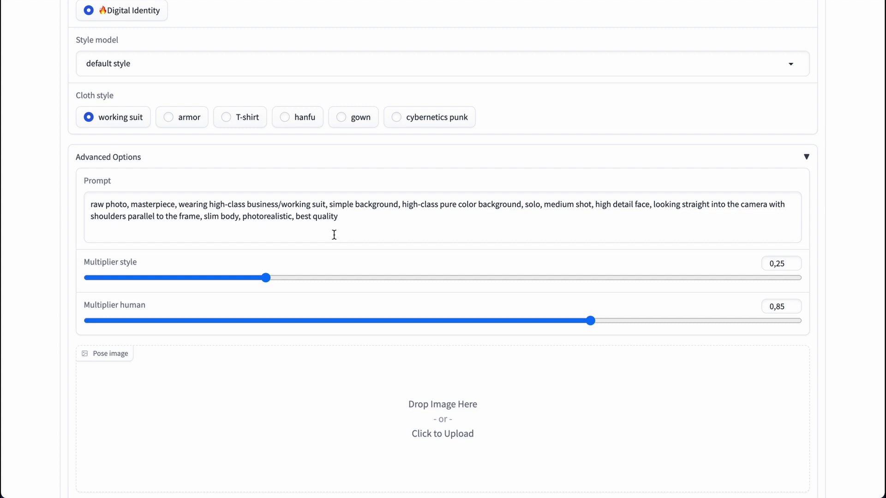
scroll(358, 263, down, 2)
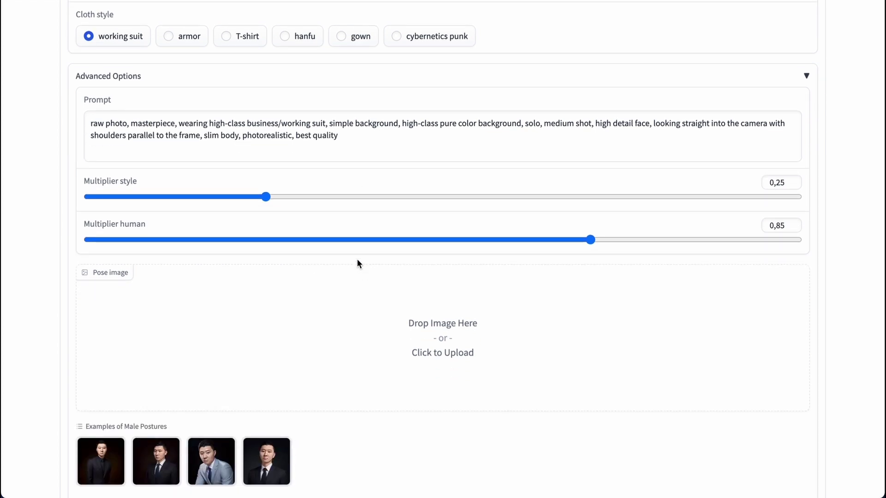
scroll(358, 263, up, 2)
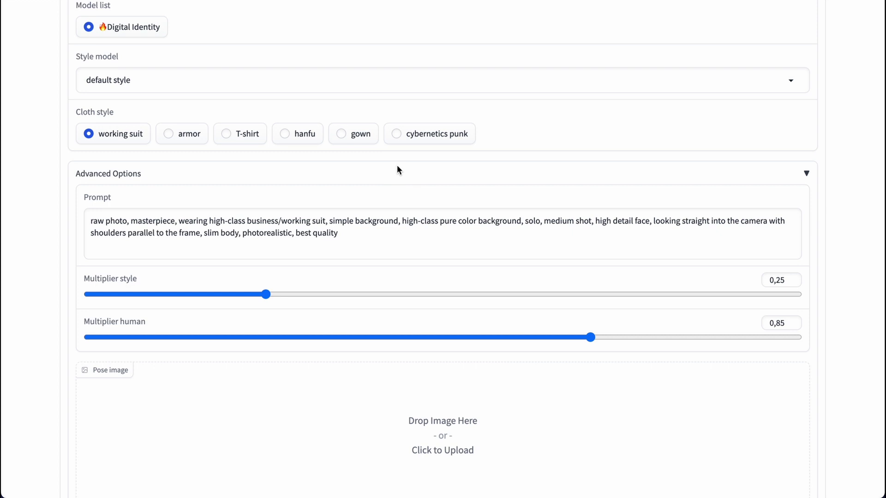
click(806, 173)
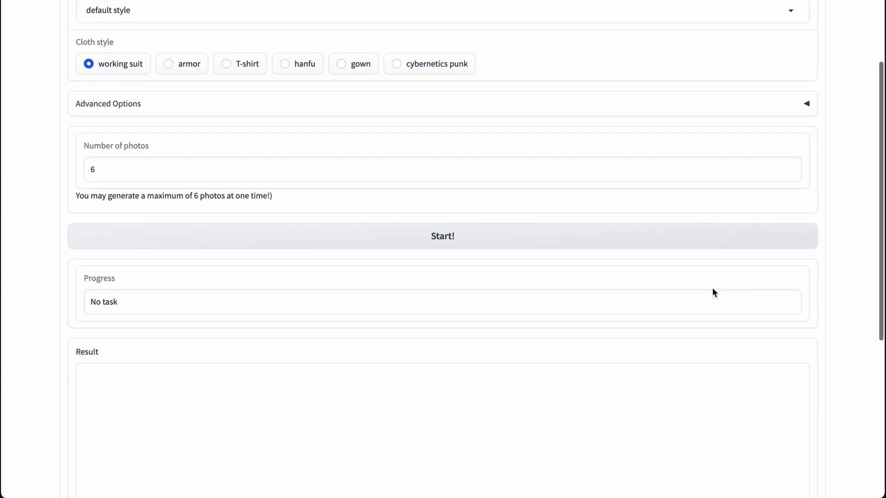
scroll(713, 289, down, 2)
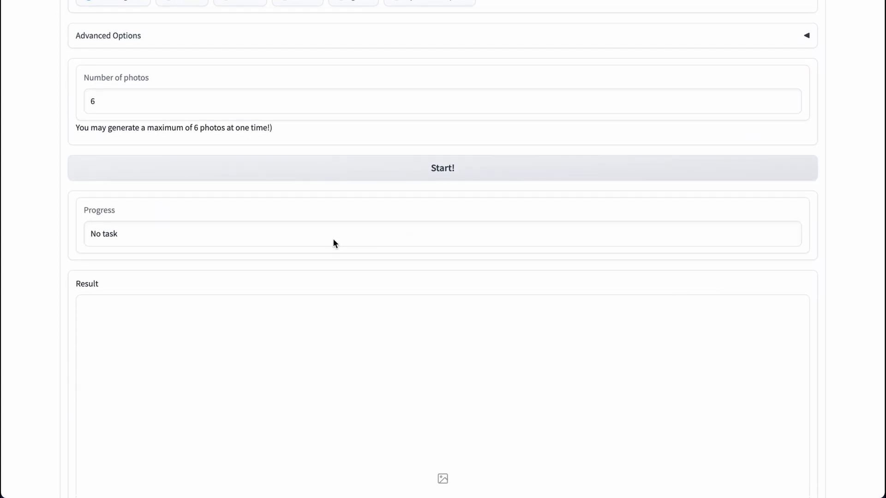
scroll(333, 234, up, 1)
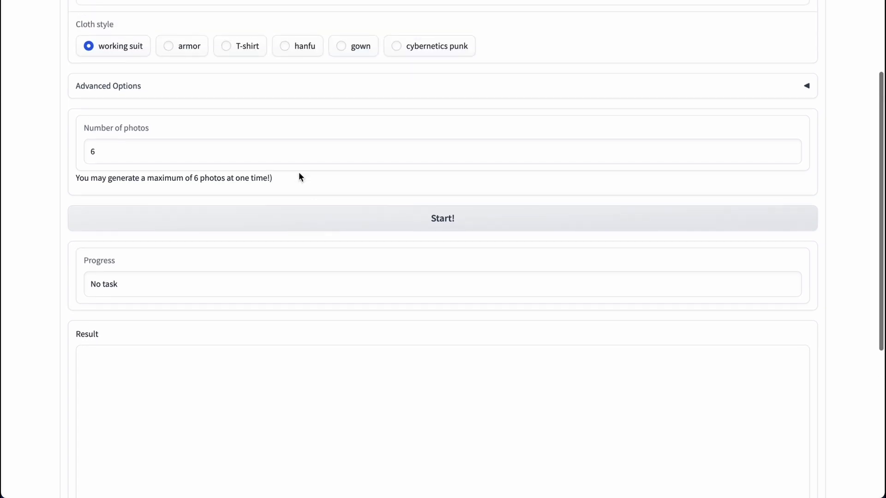
click(281, 151)
Step: Generate the four suit headshots and review each one in the large preview
click(376, 229)
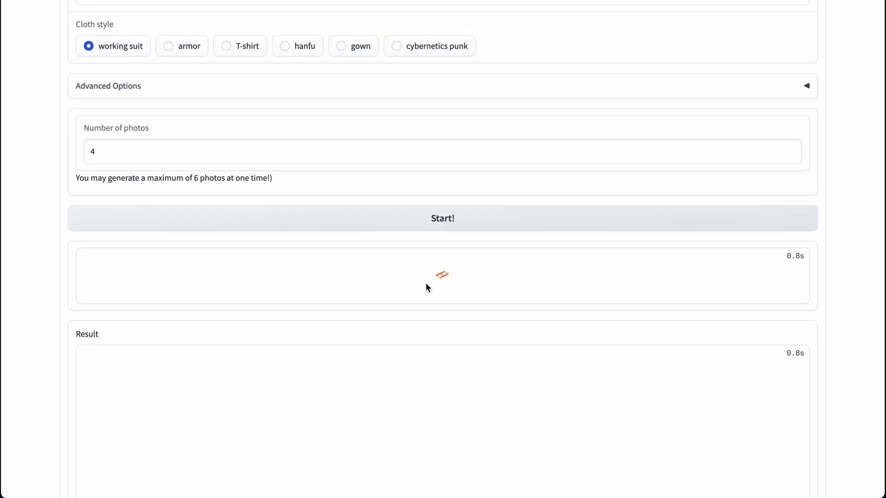
scroll(425, 288, down, 5)
scroll(425, 288, down, 1)
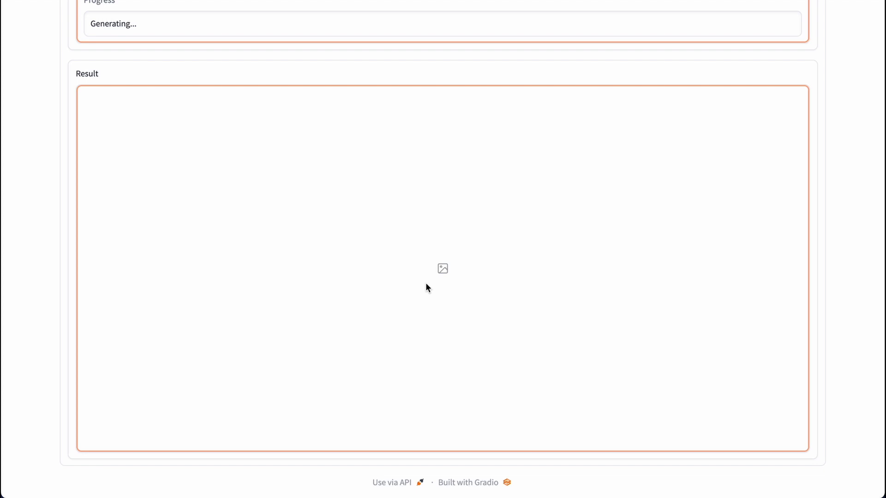
scroll(691, 379, up, 4)
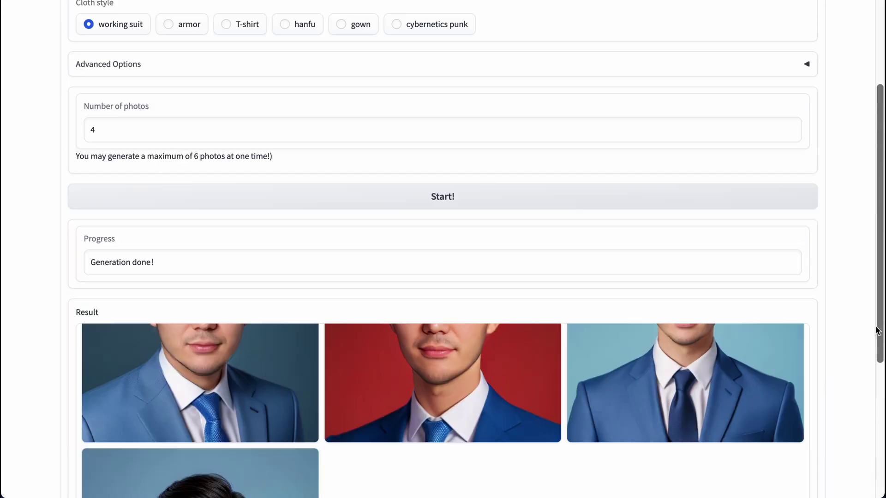
scroll(691, 379, up, 1)
scroll(691, 380, down, 5)
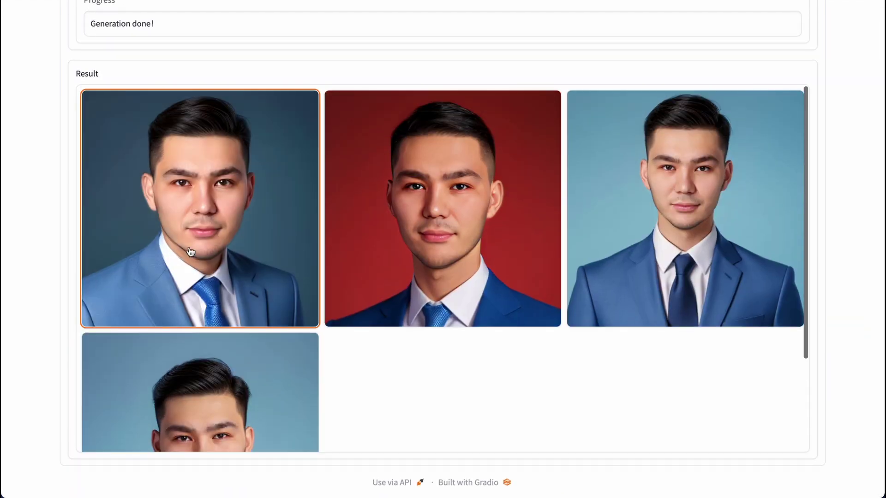
click(189, 252)
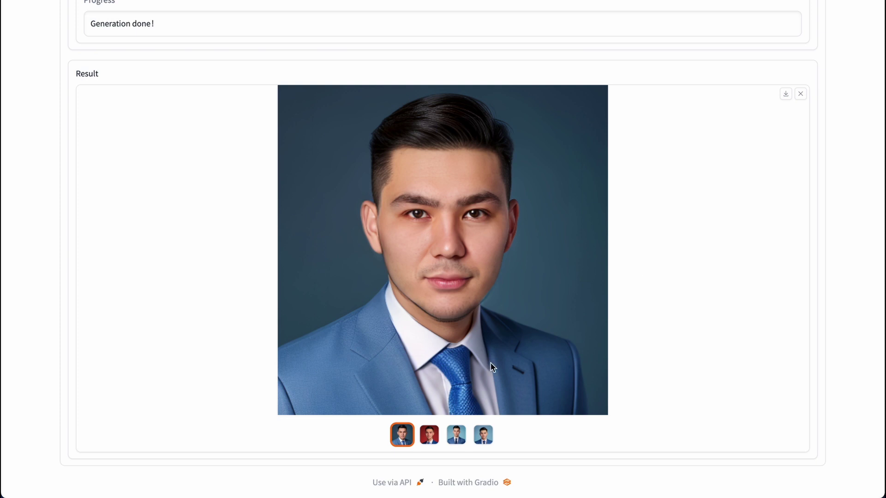
click(434, 440)
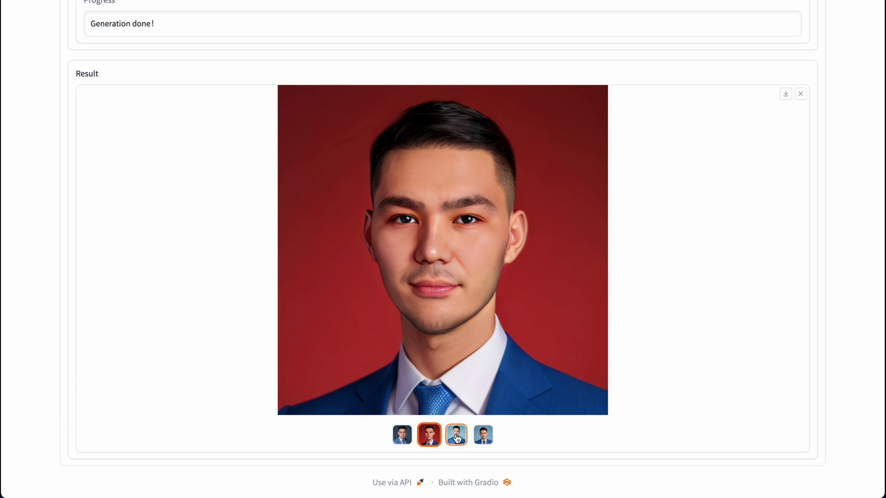
click(457, 439)
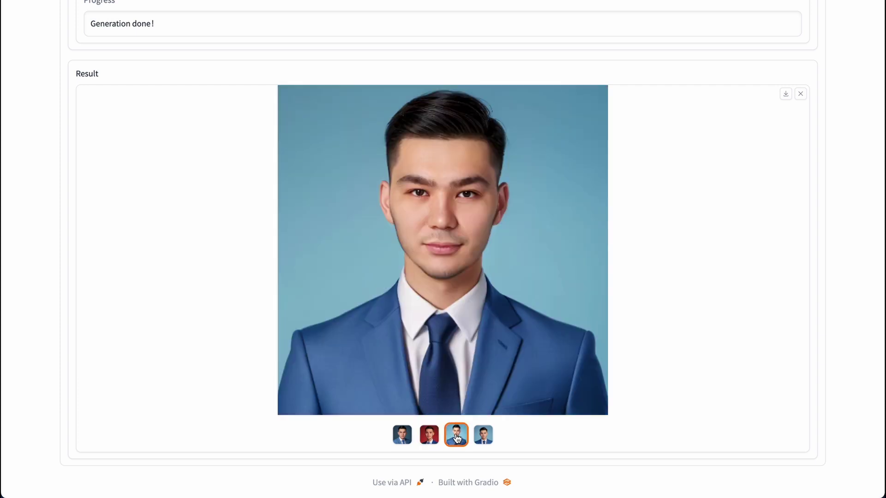
click(484, 438)
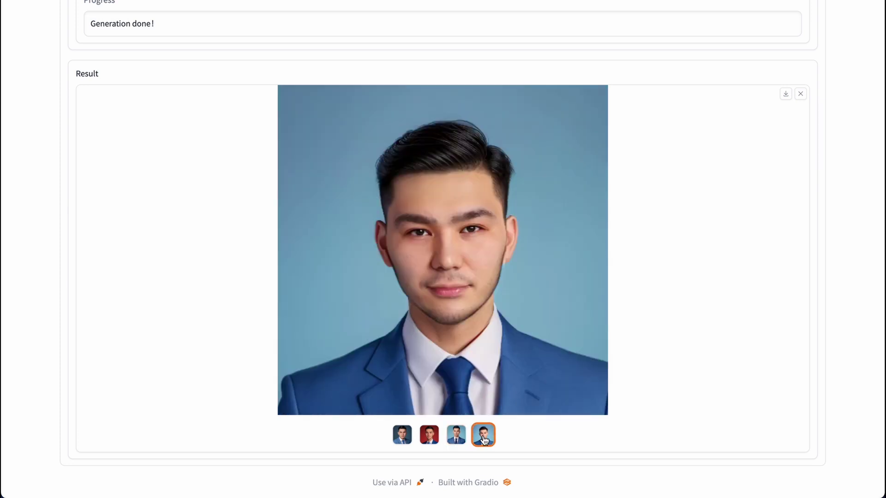
click(801, 97)
scroll(472, 373, down, 3)
scroll(443, 160, up, 3)
scroll(443, 159, up, 3)
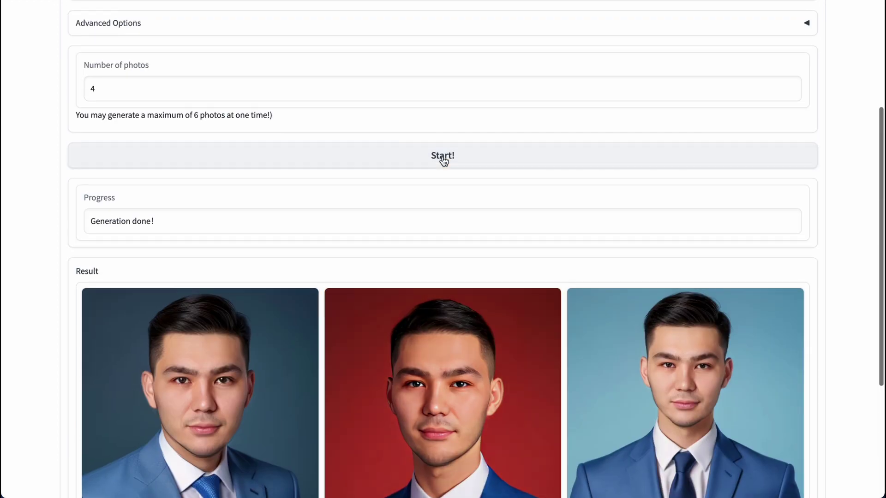
scroll(297, 208, up, 3)
scroll(357, 203, down, 5)
click(256, 196)
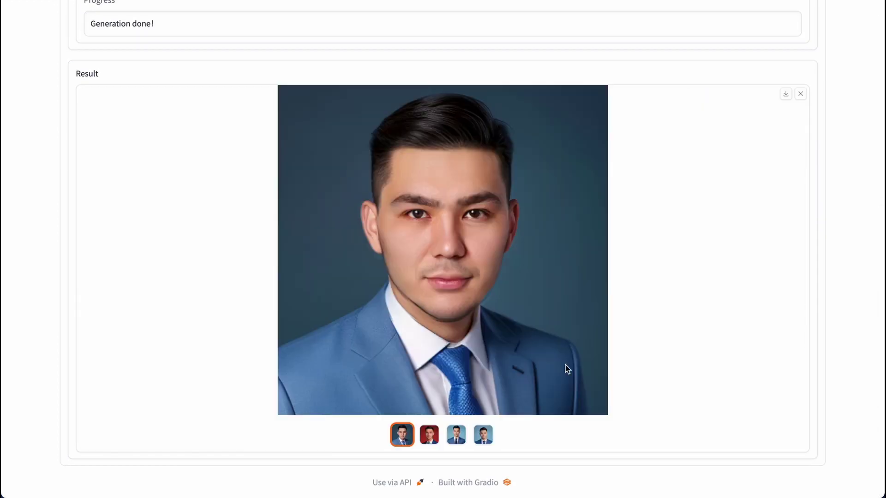
scroll(415, 277, up, 5)
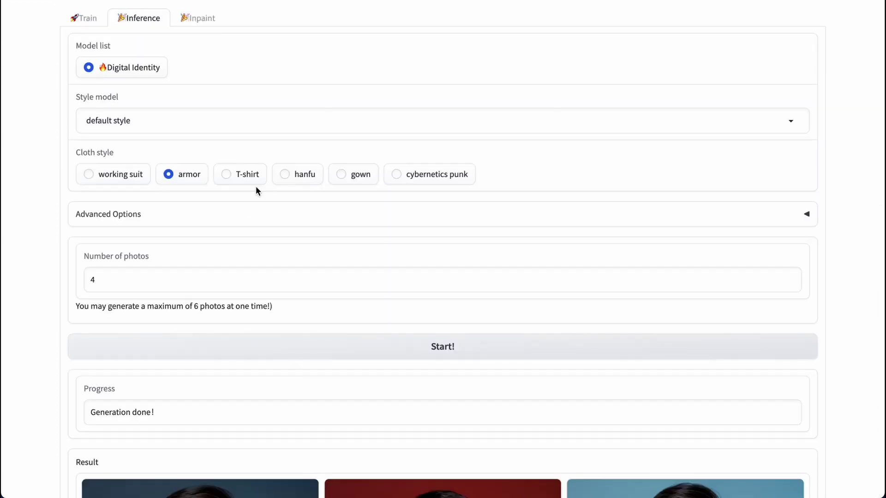
Step: Choose the T-shirt cloth style and add 'wide shoulders, ' at the start of the prompt
click(223, 176)
scroll(242, 245, down, 3)
scroll(247, 265, down, 1)
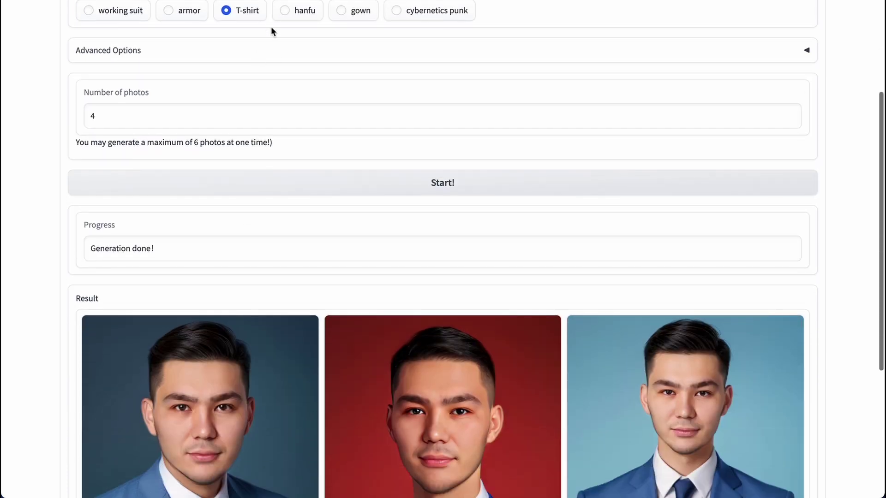
click(272, 59)
click(91, 98)
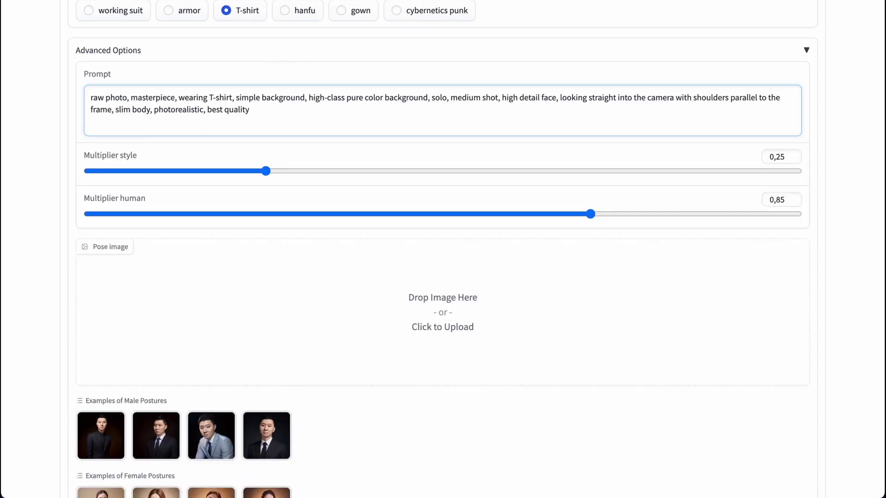
text(wide shoulders,)
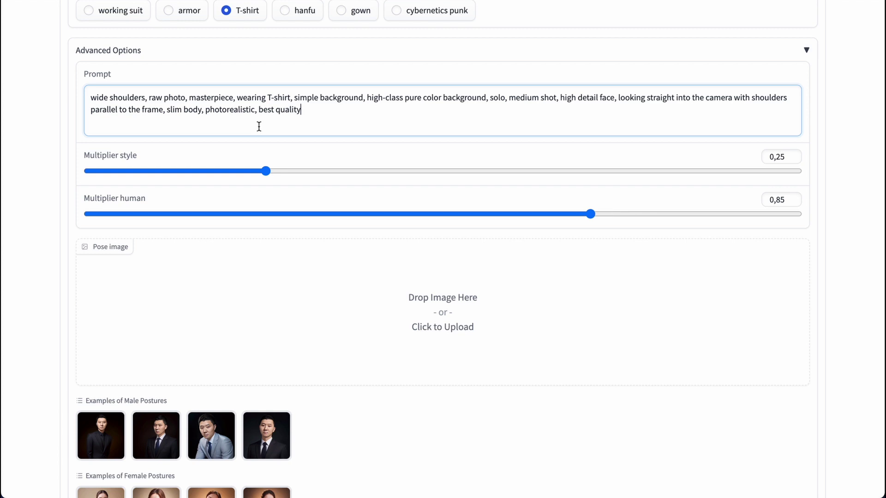
Step: Generate four wide-shouldered T-shirt headshots and preview each teal-background result
click(256, 125)
scroll(332, 136, up, 1)
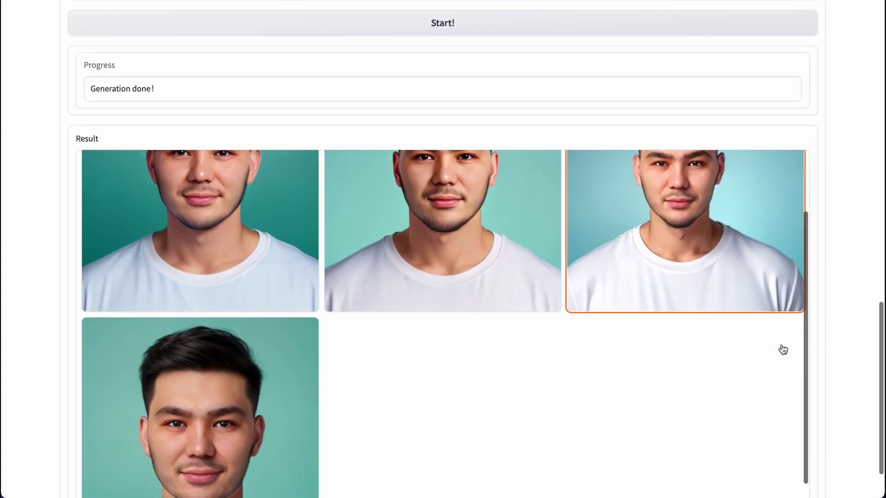
scroll(782, 344, down, 2)
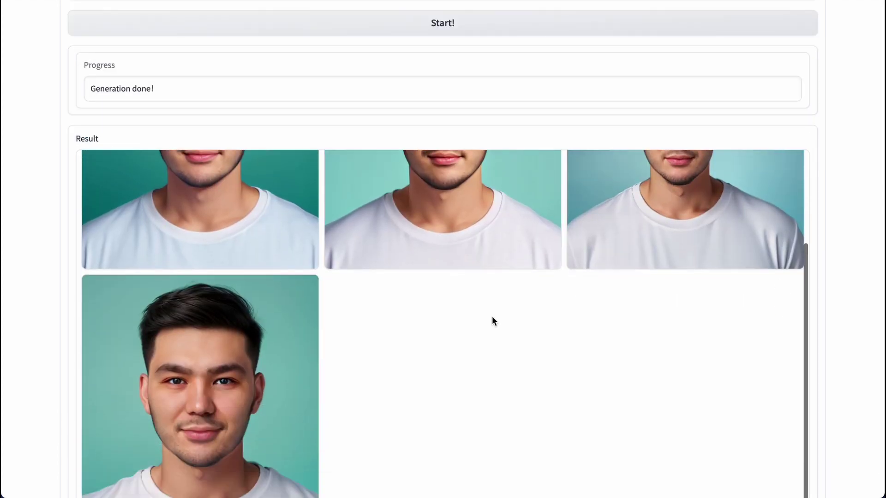
click(268, 241)
scroll(561, 301, down, 1)
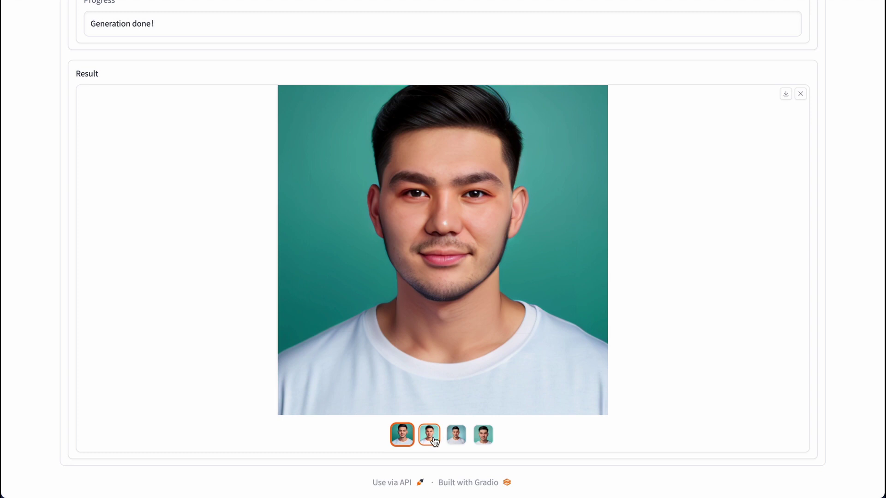
click(429, 434)
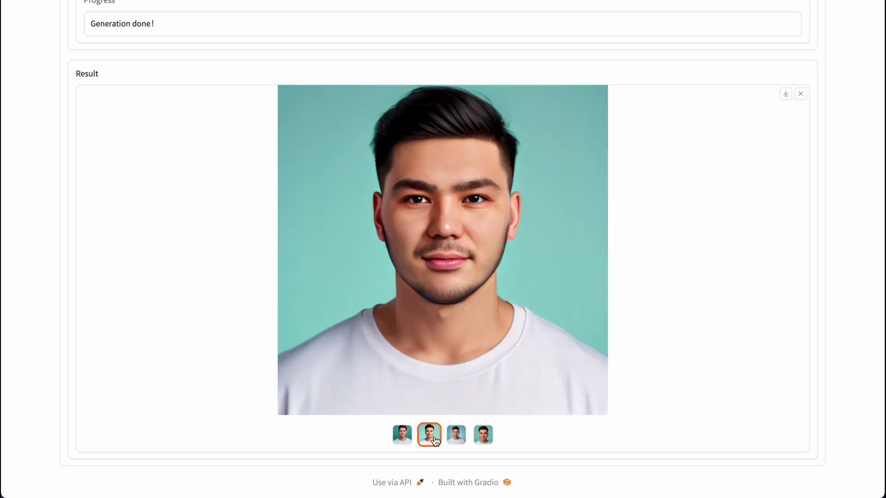
click(456, 437)
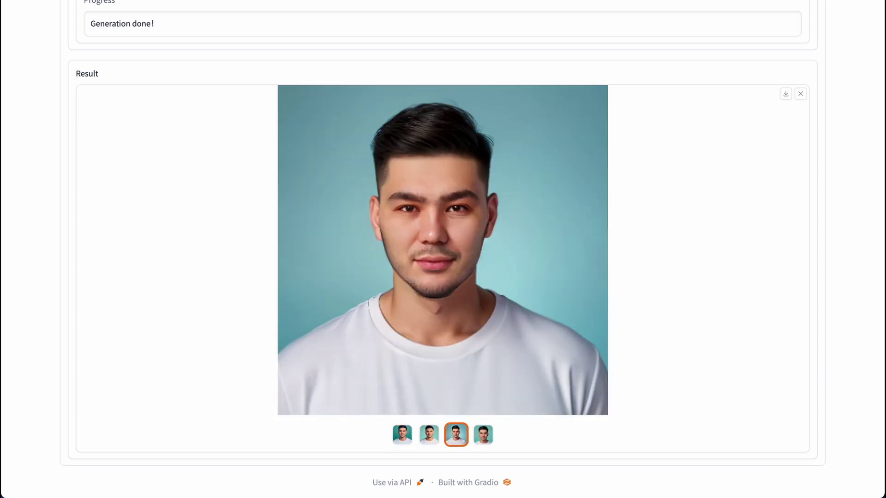
click(476, 439)
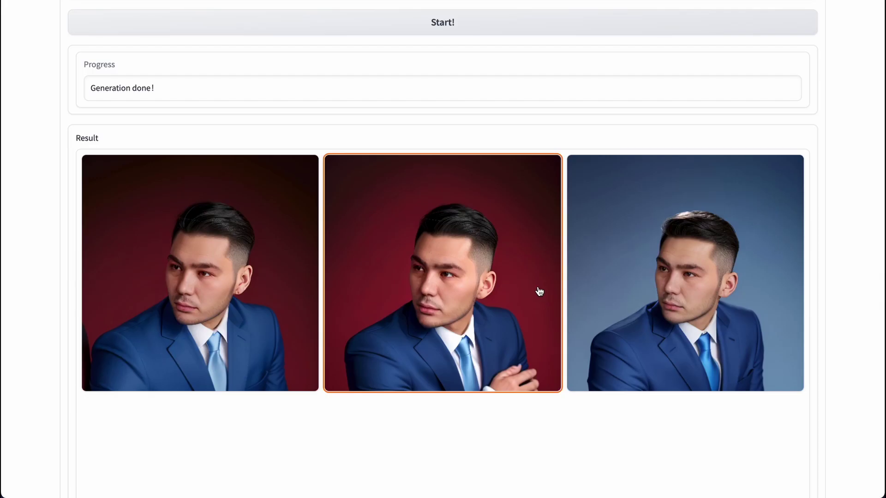
scroll(537, 293, down, 2)
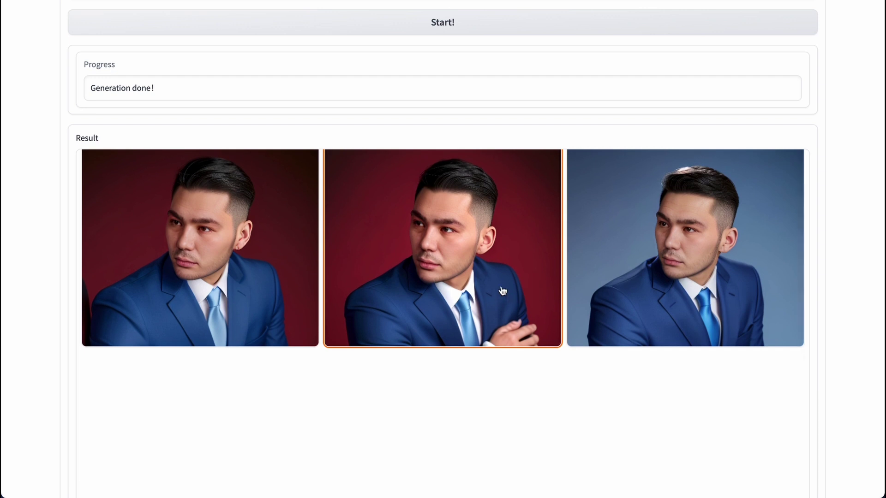
scroll(503, 290, down, 1)
scroll(502, 290, up, 2)
scroll(503, 291, up, 1)
scroll(503, 291, up, 2)
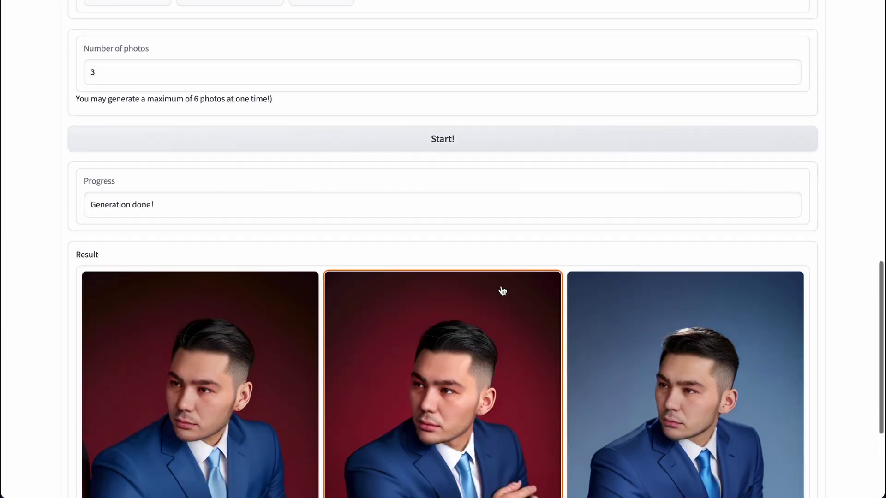
scroll(502, 290, down, 2)
Step: Browse the three side-profile suit headshots and download the red-background portrait
click(193, 254)
scroll(579, 287, down, 1)
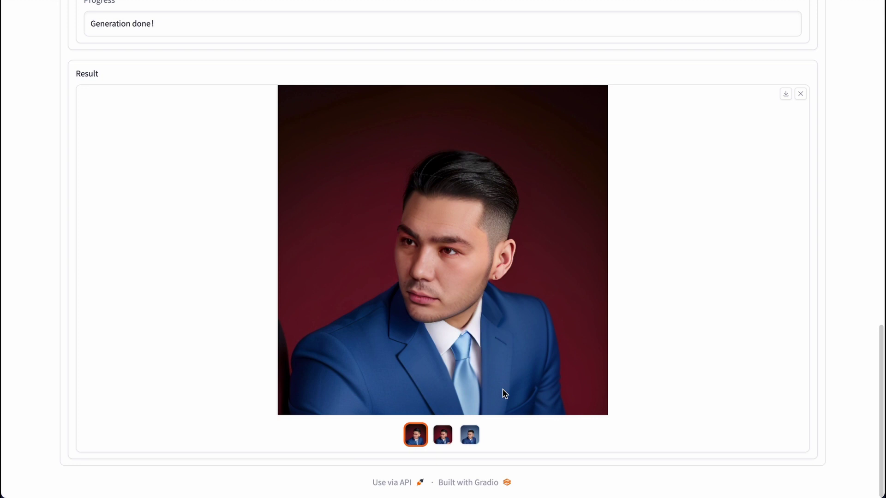
click(445, 441)
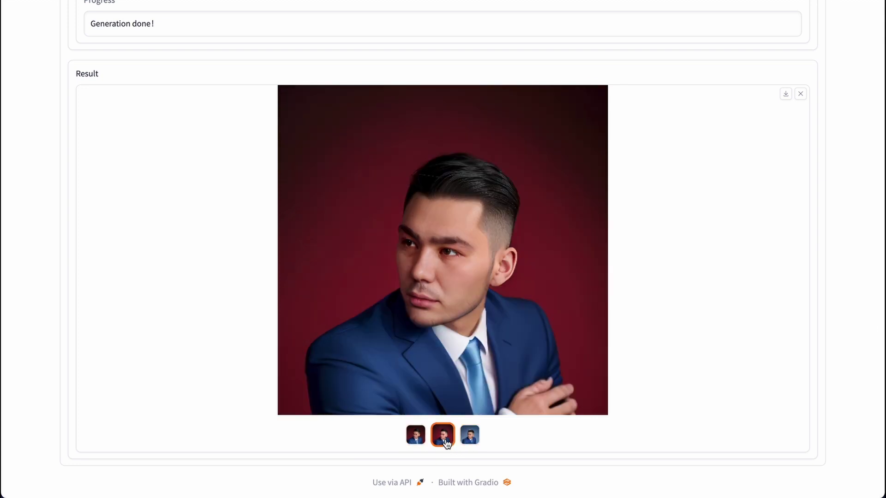
click(476, 440)
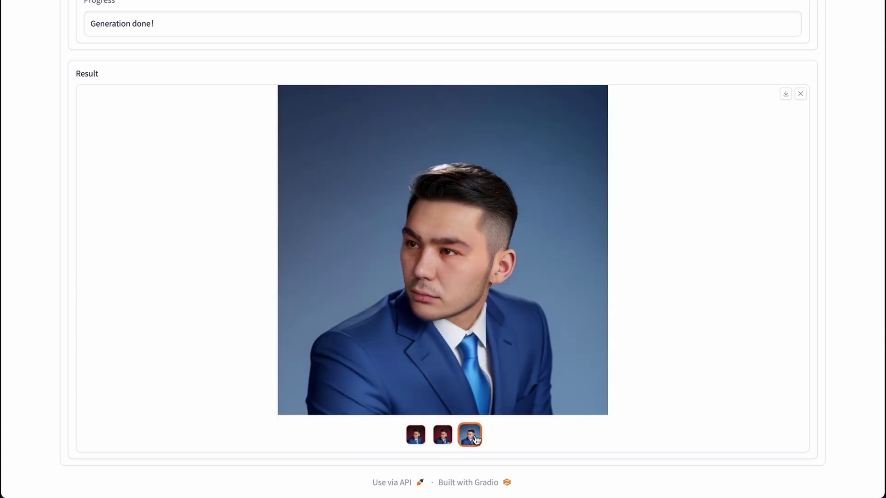
scroll(476, 363, down, 1)
click(442, 440)
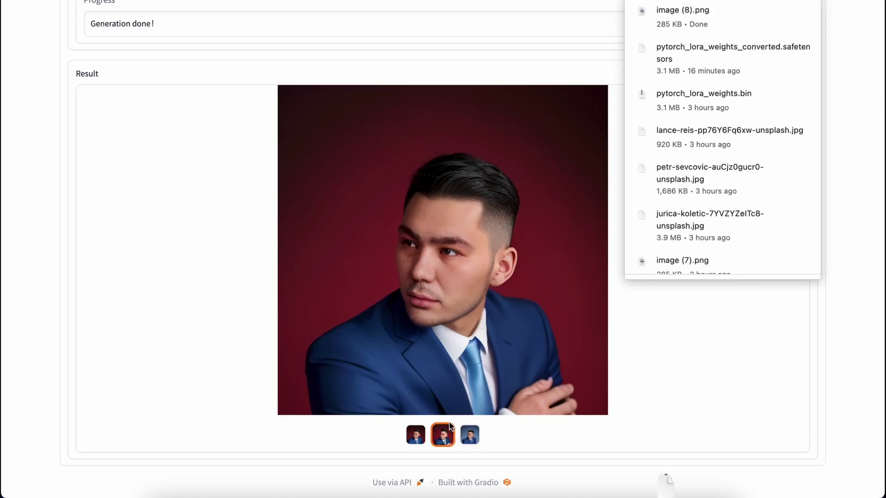
click(416, 432)
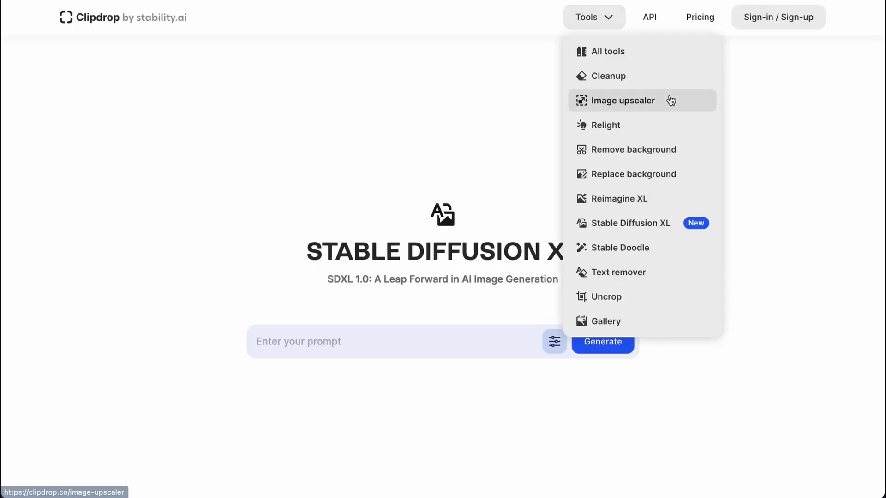
Step: Upscale image (5).png, the teal-background headshot, in Clipdrop and download the result
click(685, 97)
scroll(486, 227, down, 2)
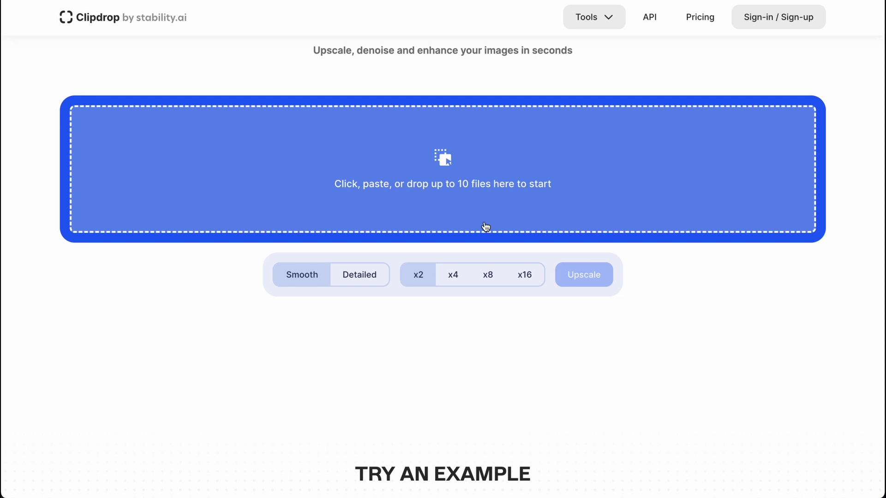
click(486, 227)
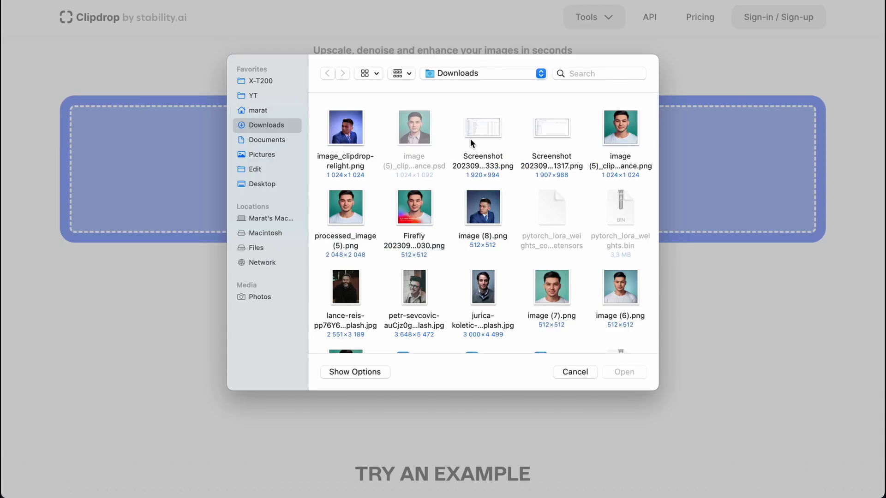
scroll(470, 138, down, 1)
click(345, 118)
double_click(348, 282)
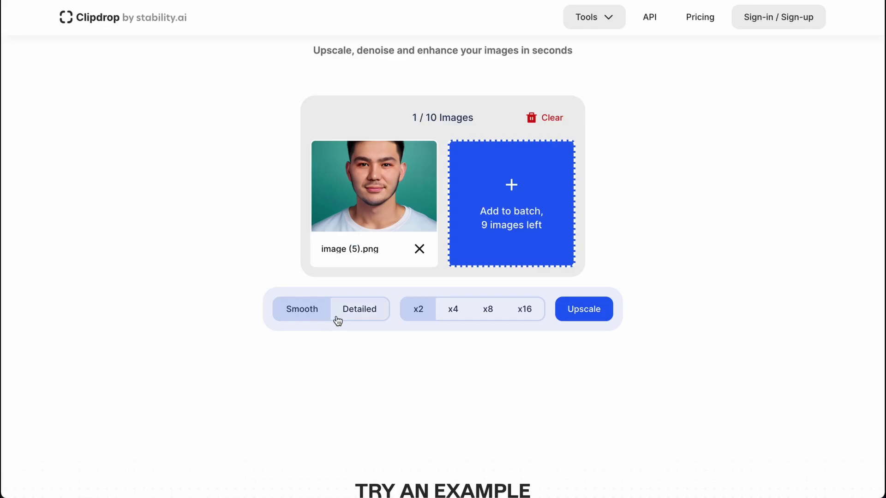
click(583, 309)
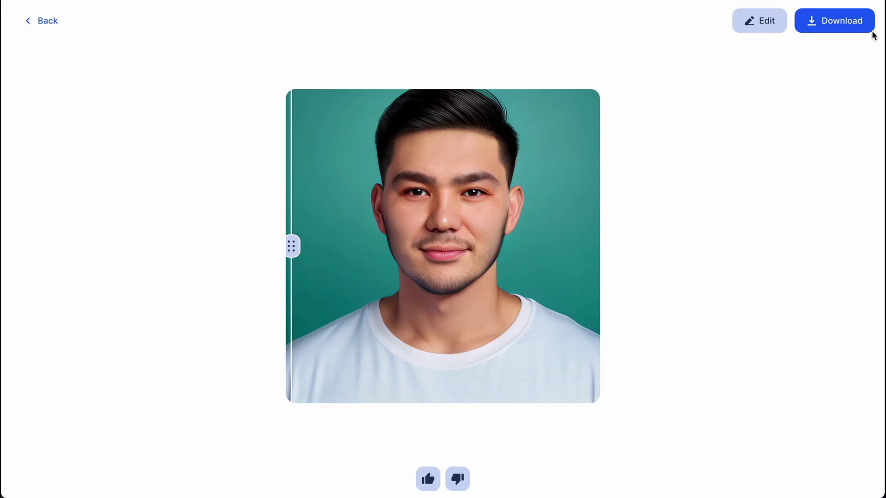
click(870, 31)
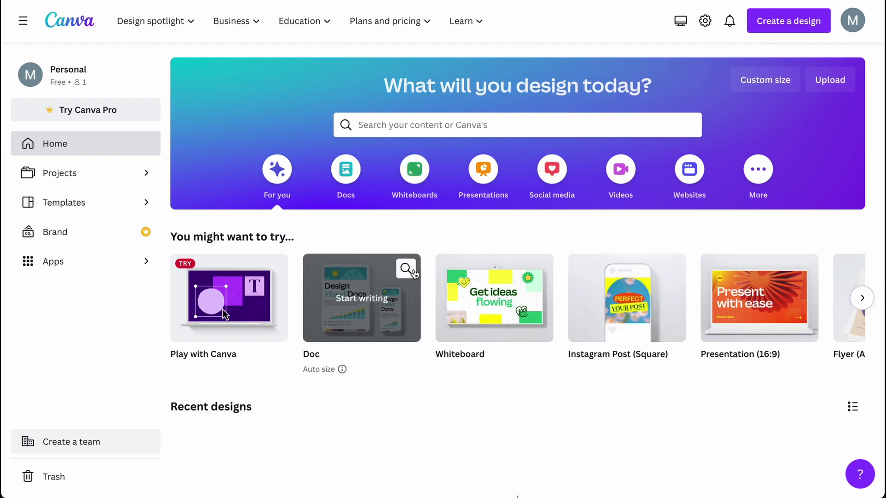
Step: Create a 2000 × 2000 px custom Canva design containing the uploaded headshot
click(820, 22)
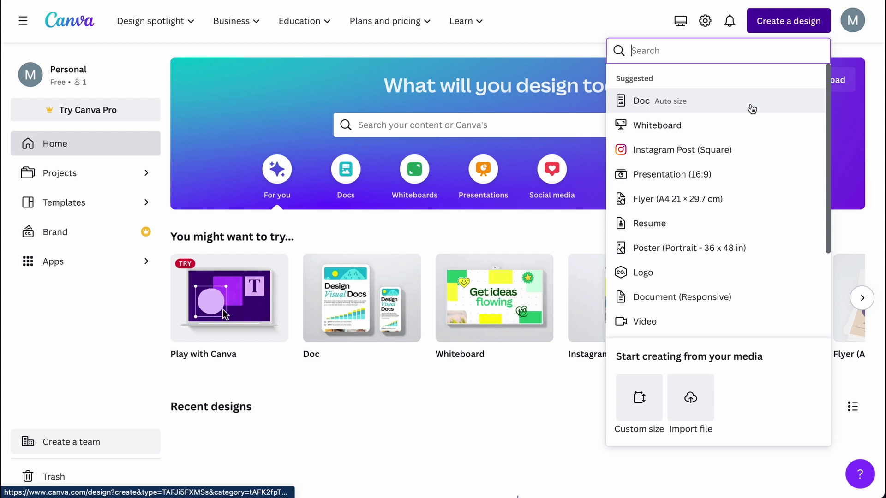
click(639, 400)
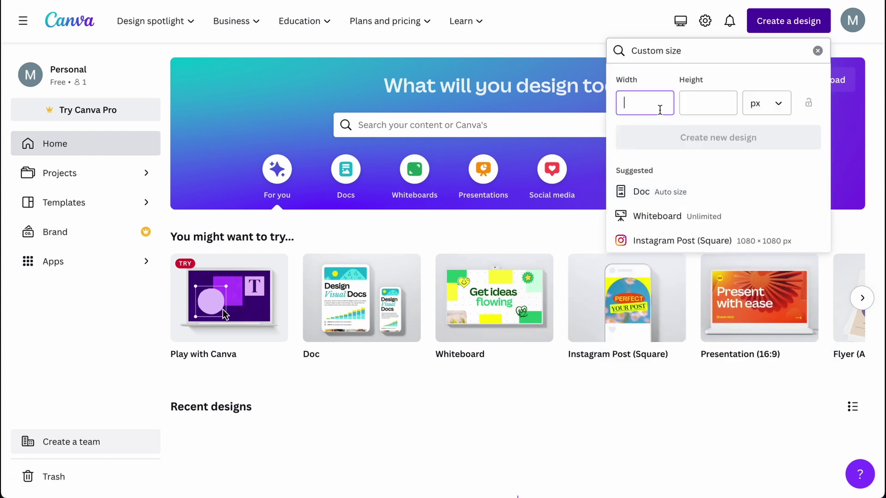
text(2000)
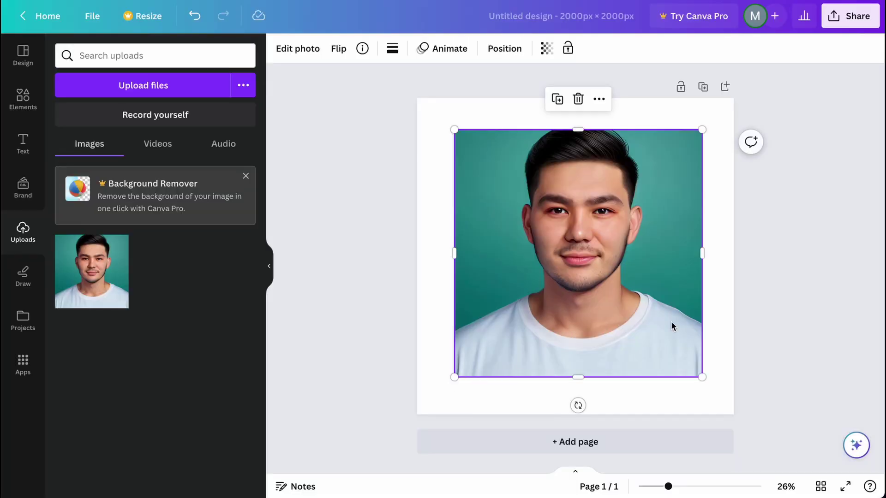
click(796, 327)
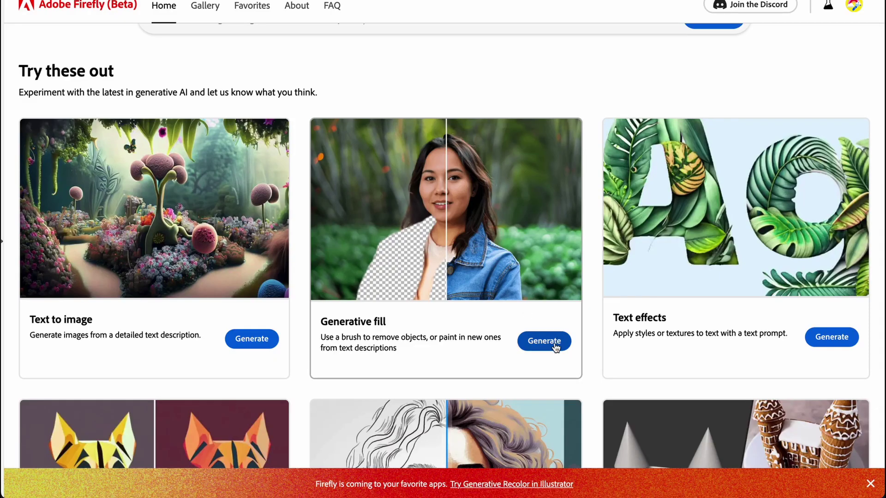
Step: Upload the headshot to Generative fill and fill the empty area above it with teal background
click(555, 347)
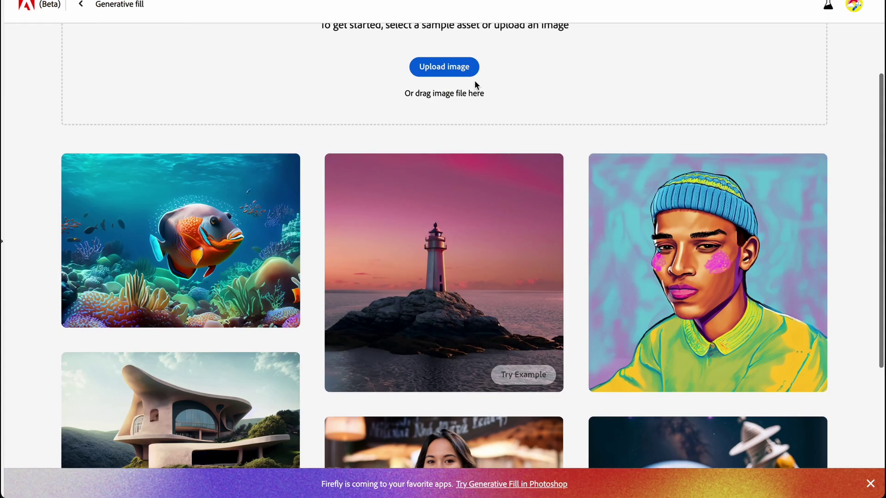
click(446, 75)
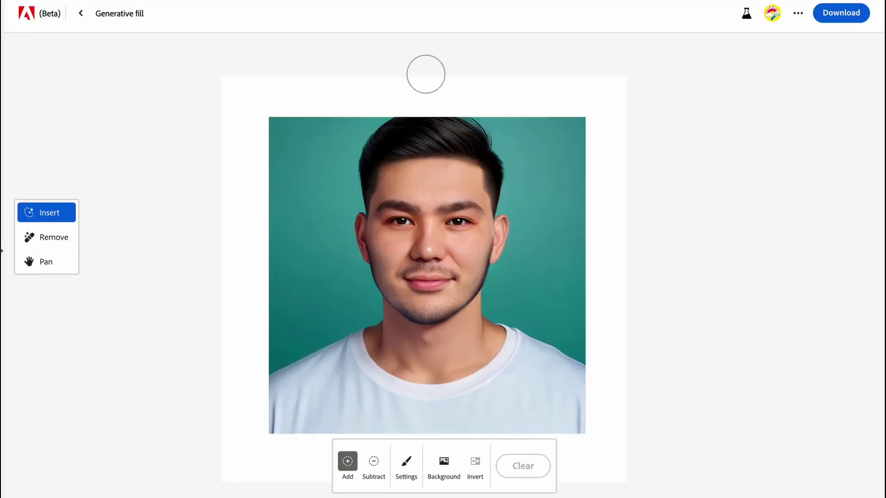
drag(425, 74, 500, 57)
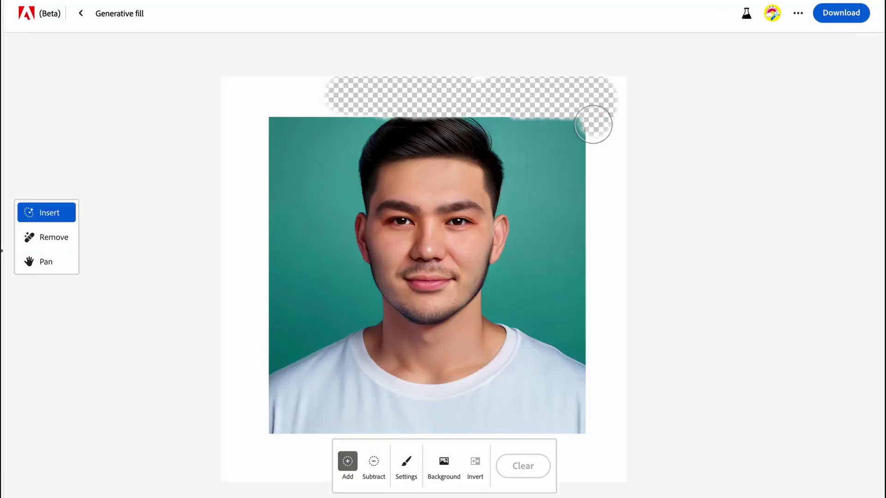
click(678, 472)
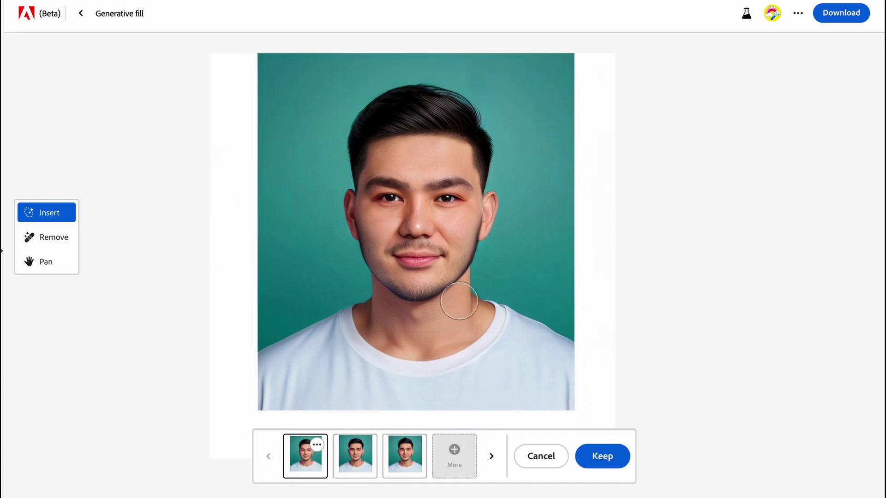
scroll(459, 303, up, 3)
scroll(459, 303, up, 2)
scroll(460, 303, up, 3)
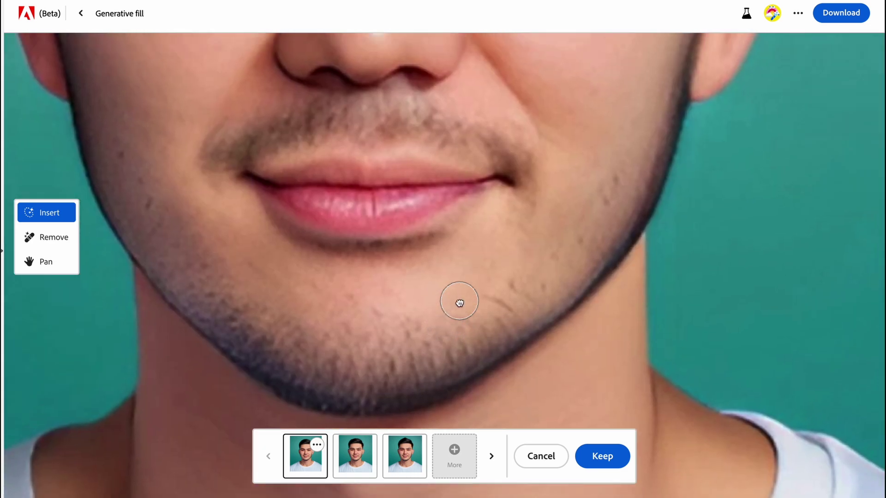
scroll(459, 304, up, 3)
scroll(470, 312, up, 3)
scroll(479, 322, up, 2)
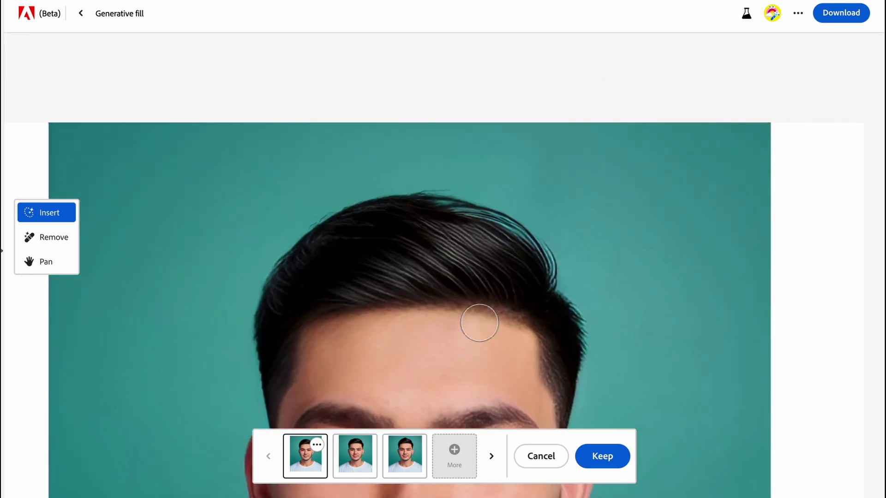
scroll(480, 322, up, 2)
scroll(480, 323, down, 2)
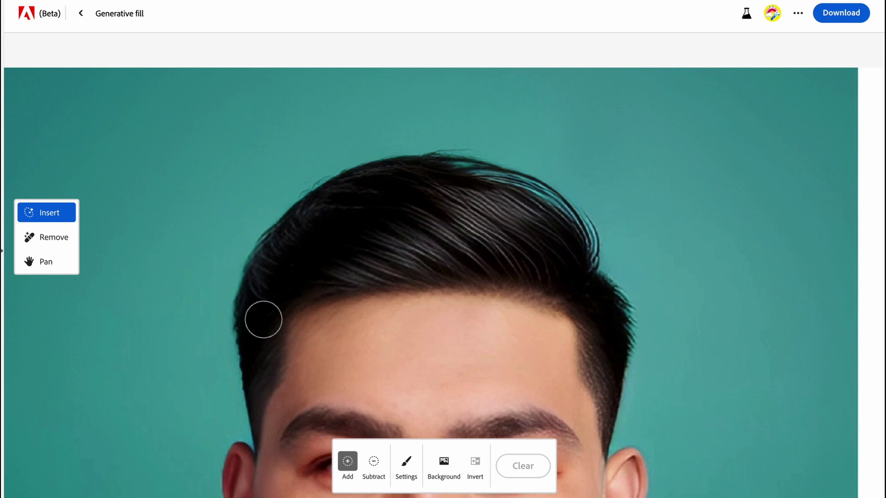
Step: Regenerate the hairline, keep the chosen variation, and download the edited portrait
mouse_move(258, 335)
mouse_down()
mouse_move(575, 262)
mouse_move(257, 277)
mouse_move(352, 184)
mouse_move(607, 311)
mouse_up()
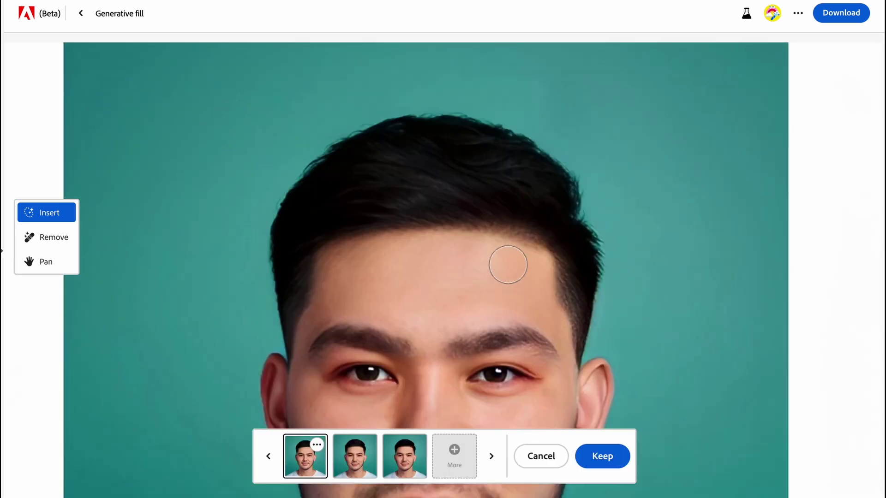
click(602, 456)
scroll(506, 246, up, 3)
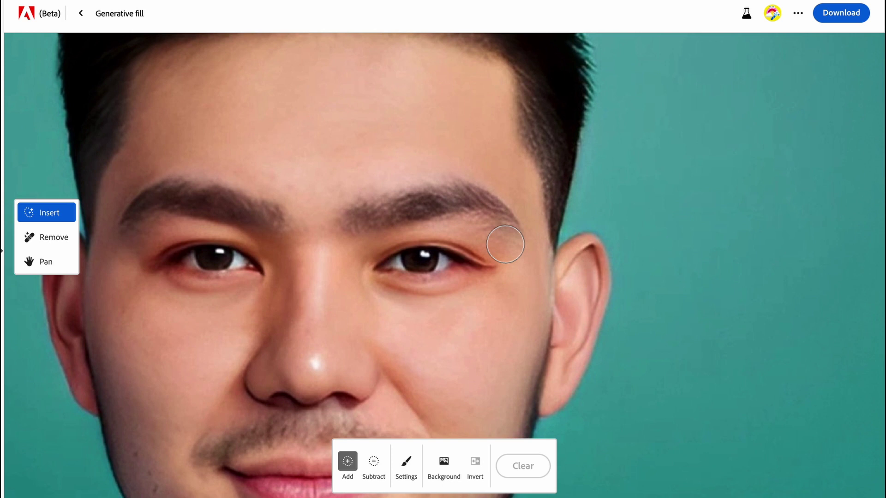
scroll(498, 319, up, 2)
scroll(499, 319, down, 3)
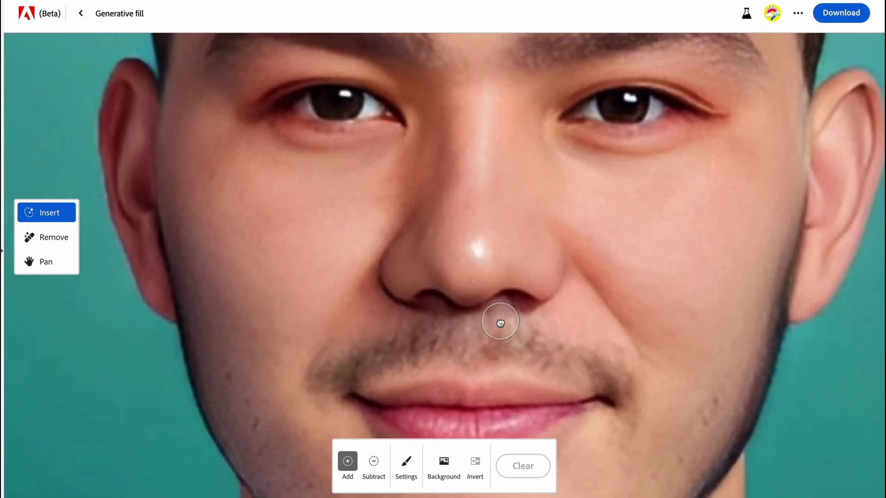
scroll(499, 324, up, 3)
scroll(582, 261, down, 5)
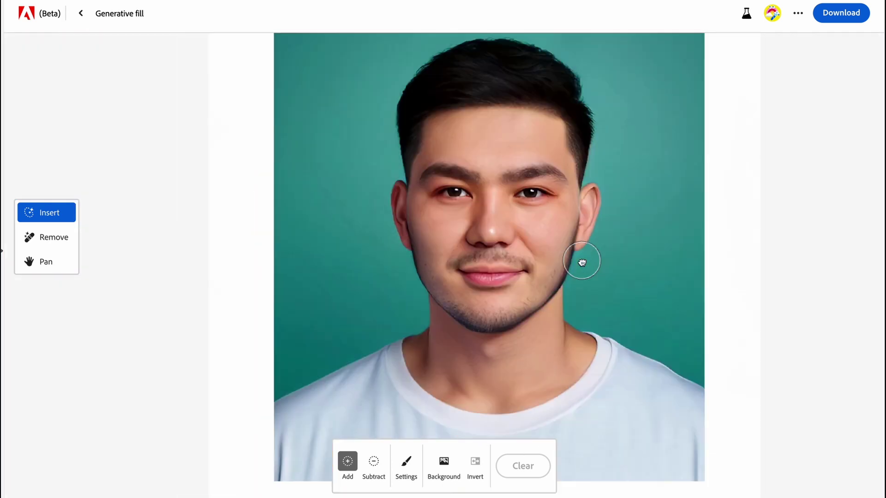
scroll(581, 261, down, 2)
scroll(581, 263, down, 2)
scroll(581, 263, up, 2)
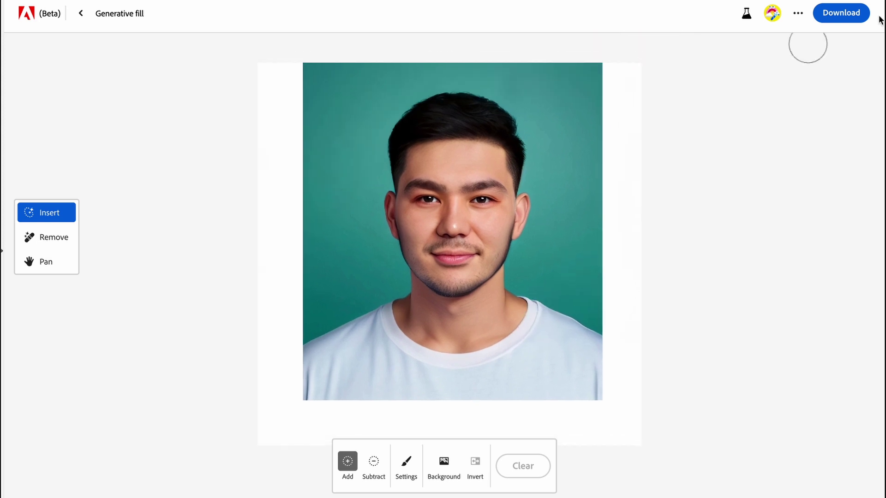
click(860, 20)
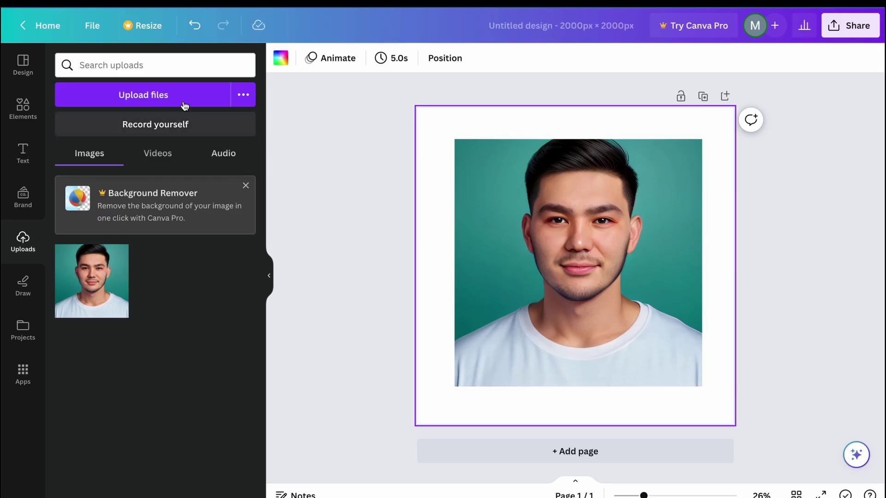
Step: Upload the Firefly outpainted portrait and enlarge it to fill the square Canva page
click(178, 97)
double_click(352, 137)
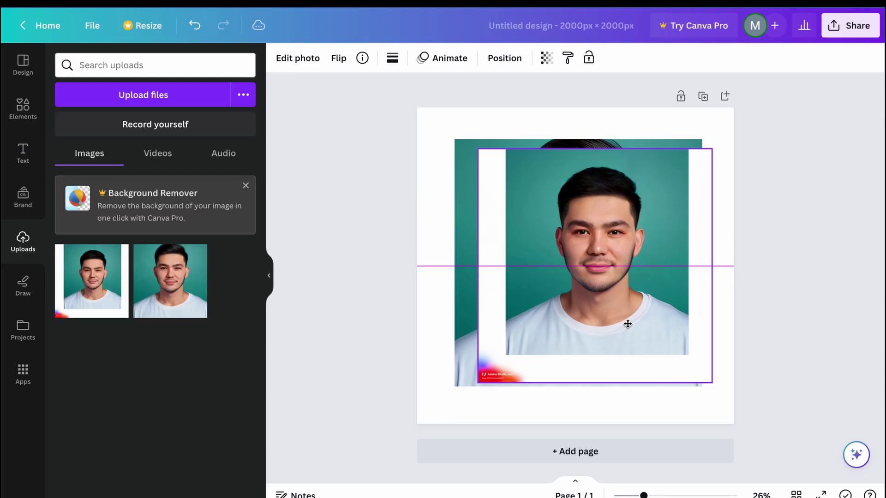
click(587, 327)
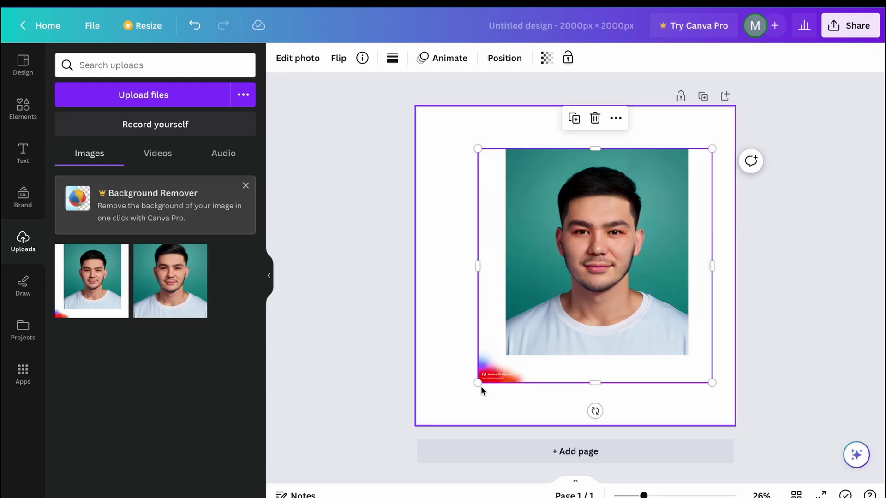
drag(478, 382, 394, 464)
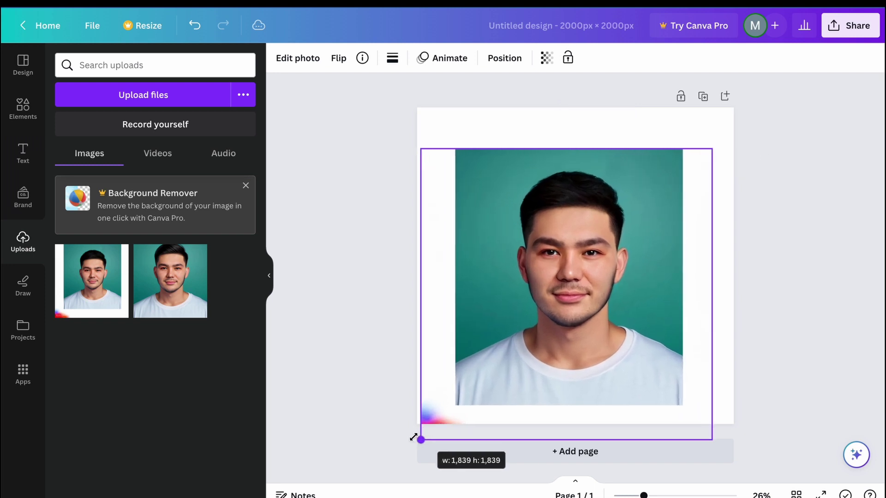
drag(533, 386, 516, 383)
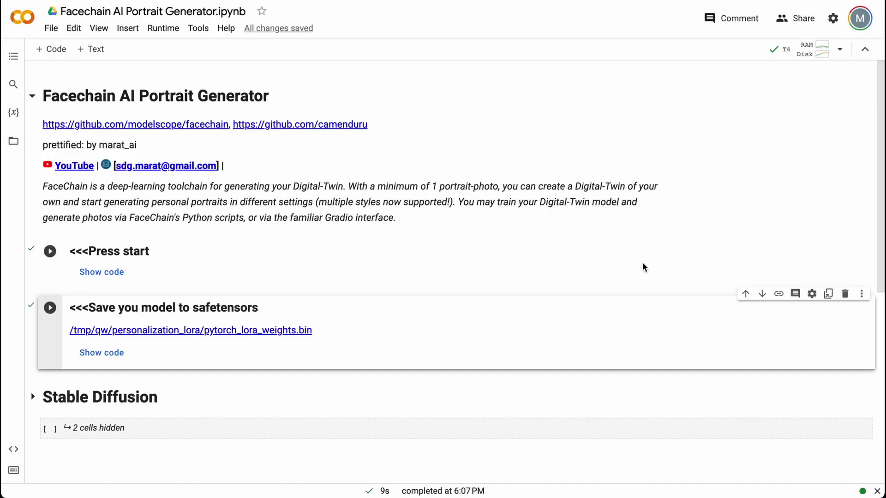
scroll(316, 311, down, 1)
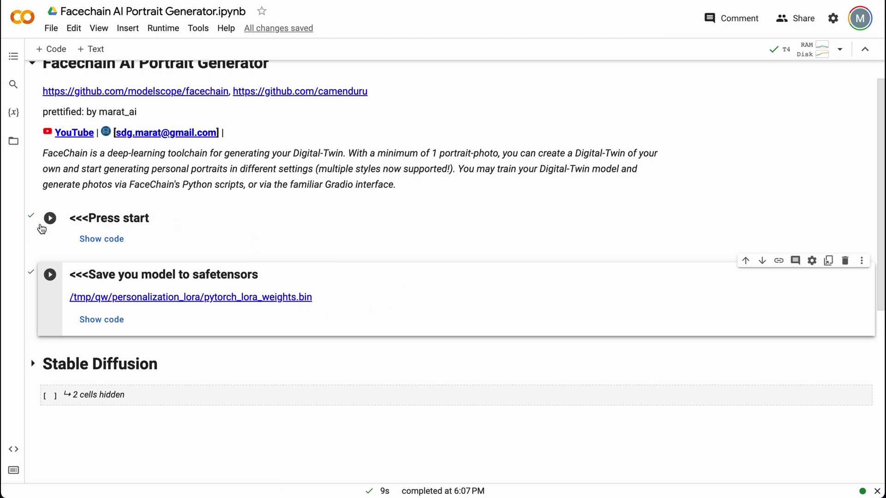
mouse_move(50, 218)
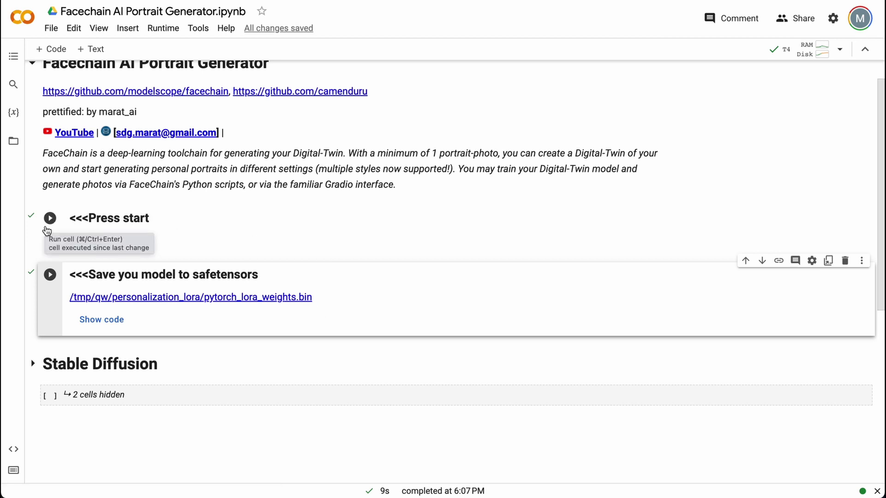
Step: Run the 'Save you model to safetensors' Colab cell and open the runtime's Files panel
click(50, 275)
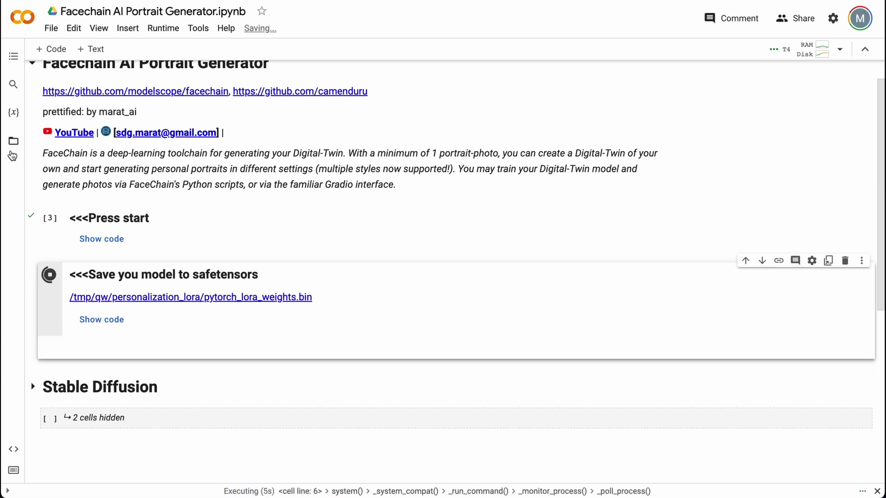
click(13, 142)
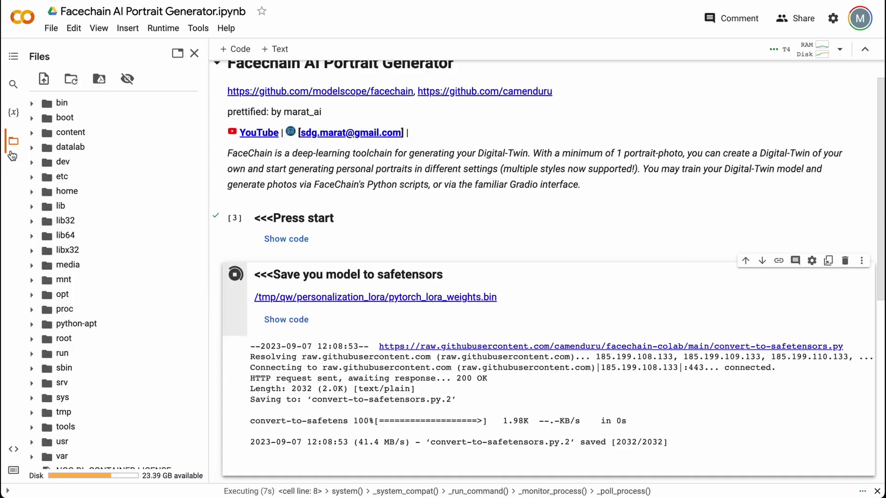